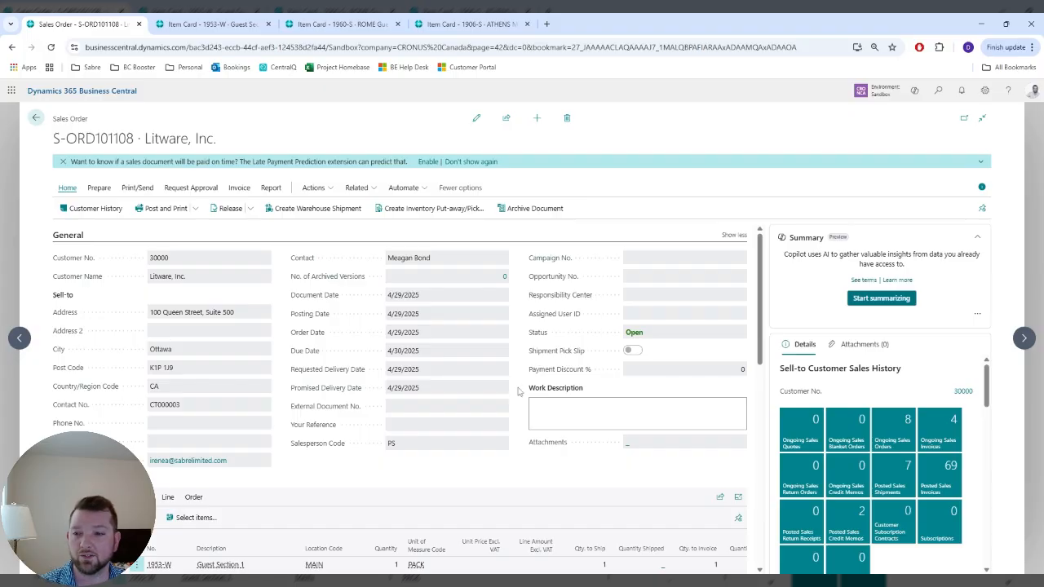
# - Review the line on sales order S-ORD101108, and the replenishment settings and assembly BOM of item 1953-W Guest Section 1
pyautogui.scroll(-1, 300, 376)
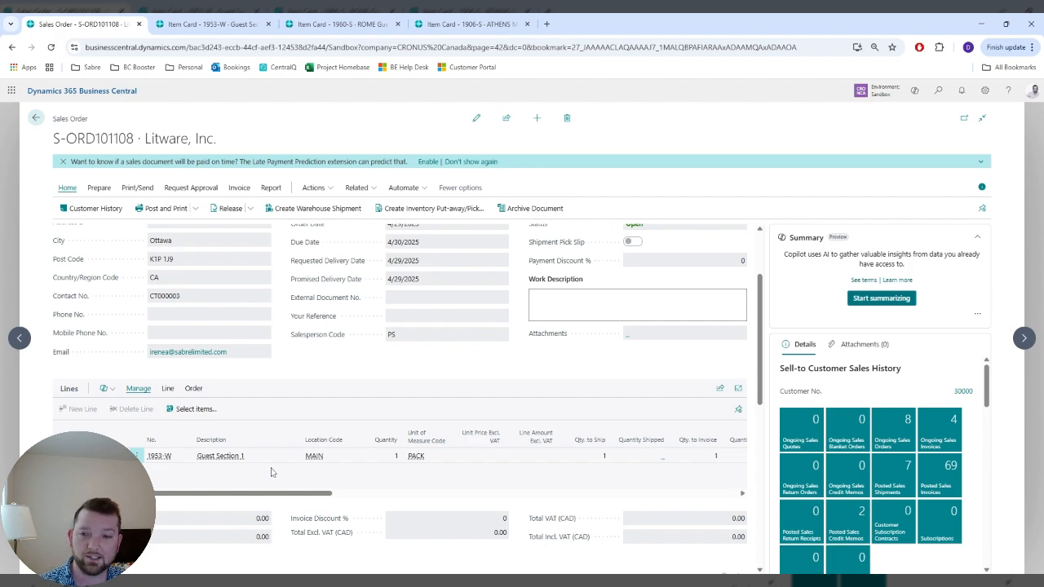
pyautogui.scroll(1, 311, 342)
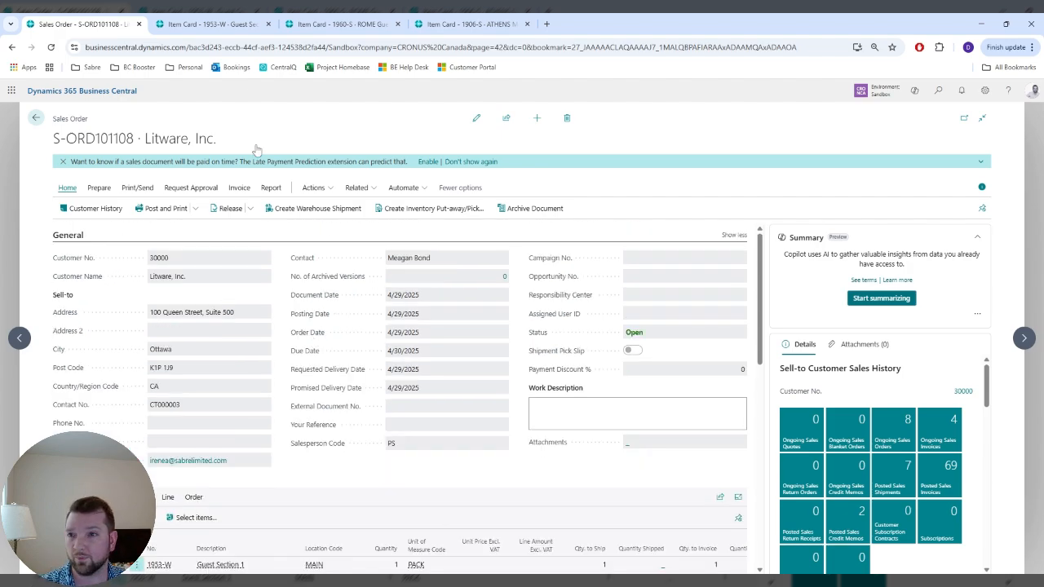
pyautogui.hotkey('ctrl', 'Tab')
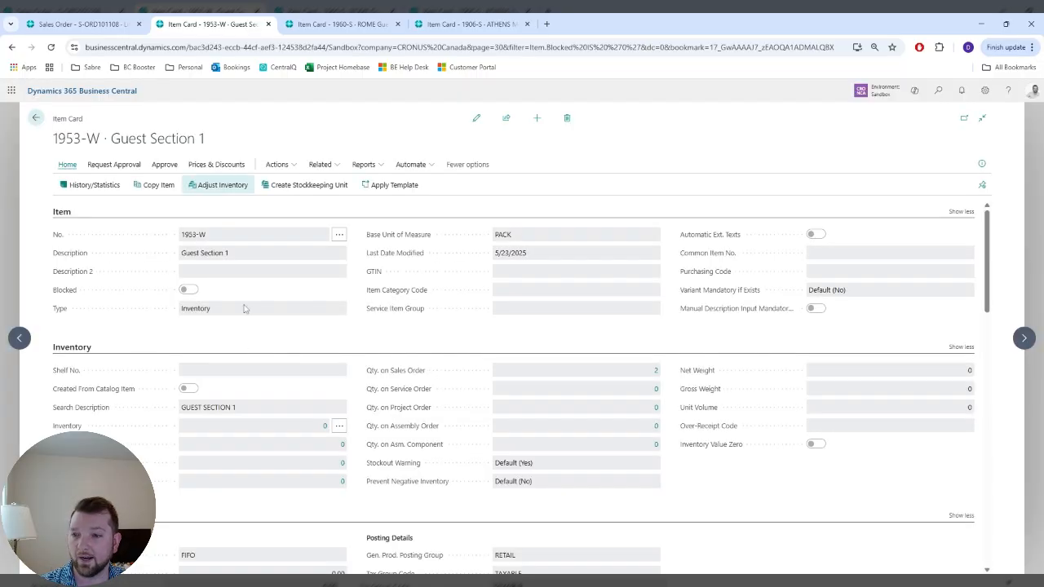
pyautogui.scroll(-2, 240, 329)
pyautogui.scroll(-3, 241, 333)
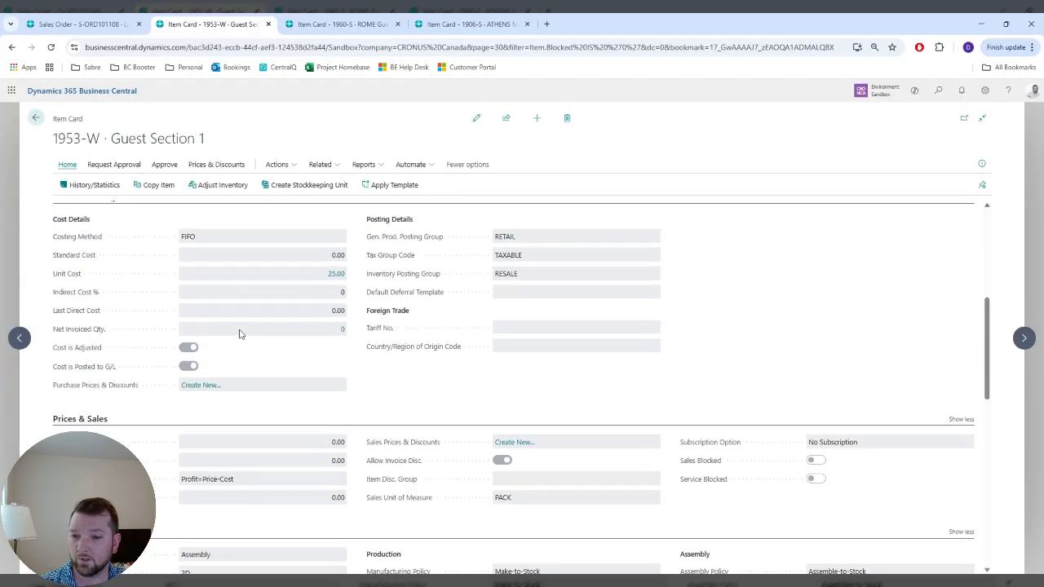
pyautogui.scroll(-1, 241, 332)
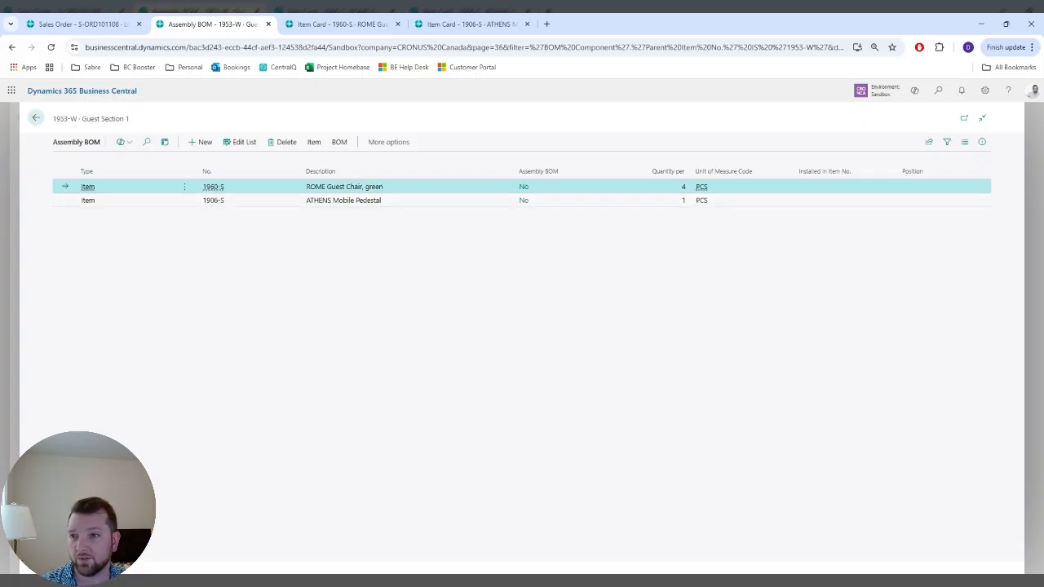
pyautogui.click(36, 120)
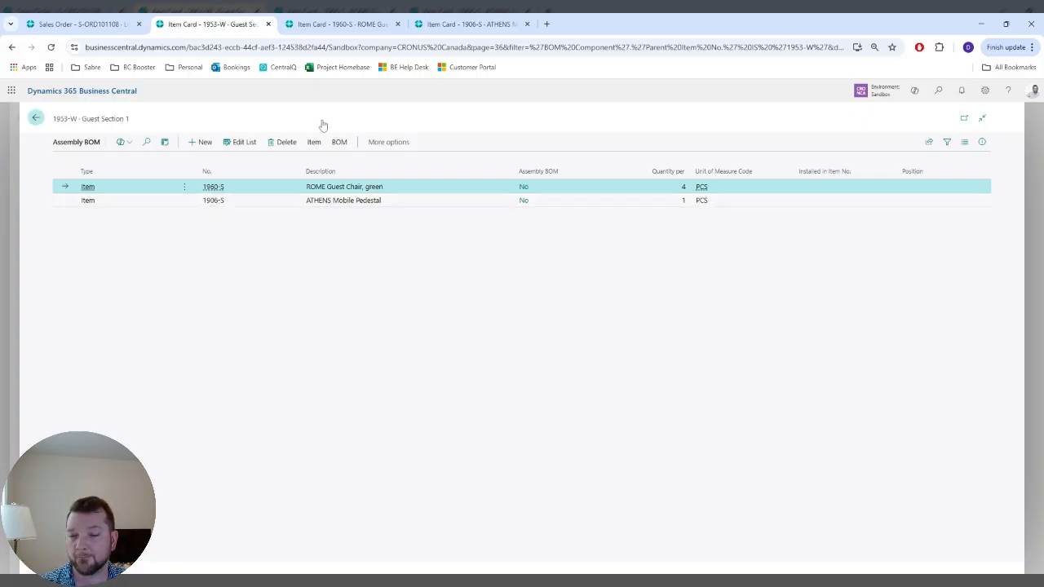
# - Examine the planning settings, including Critical, on the item cards of components 1960-S ROME Guest Chair and 1906-S ATHENS Mobile Pedestal
pyautogui.click(344, 25)
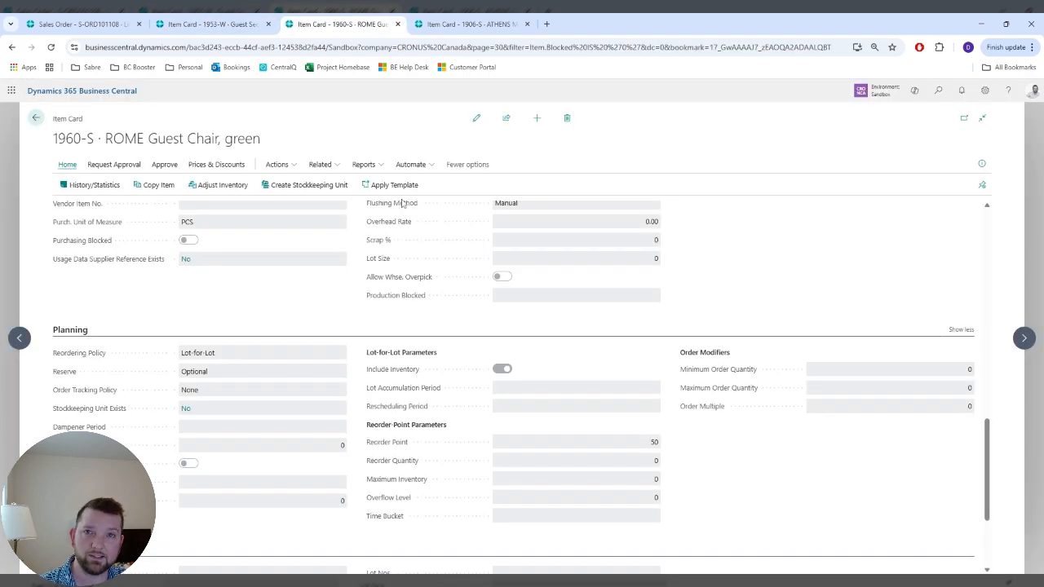
pyautogui.scroll(-2, 326, 335)
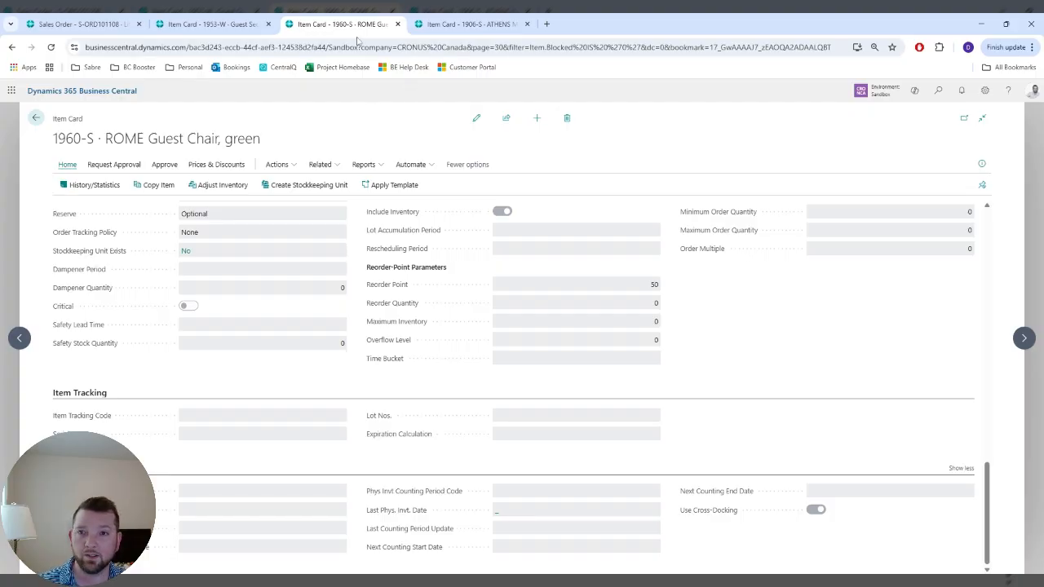
pyautogui.click(450, 31)
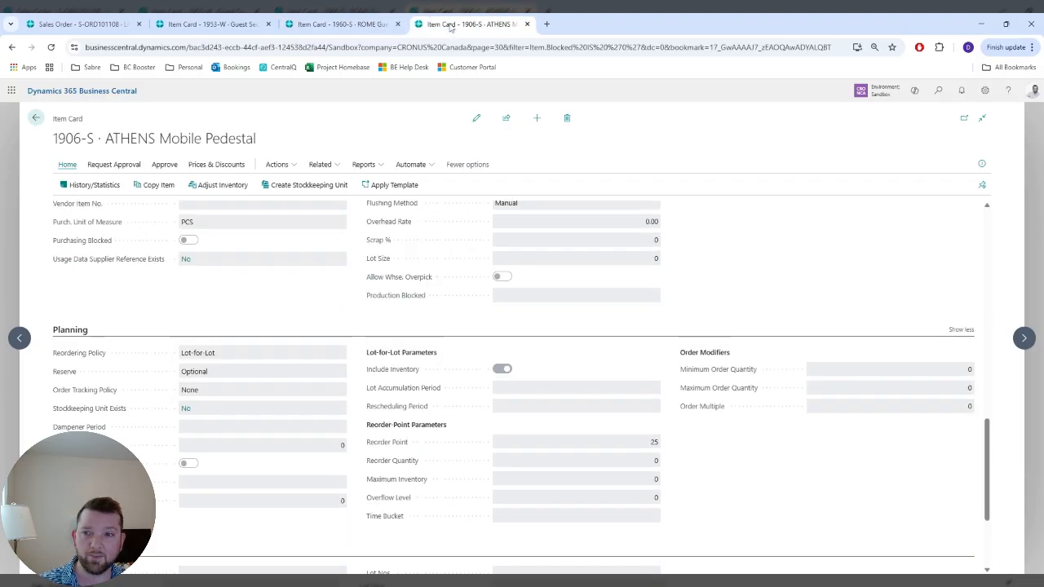
pyautogui.scroll(-2, 310, 318)
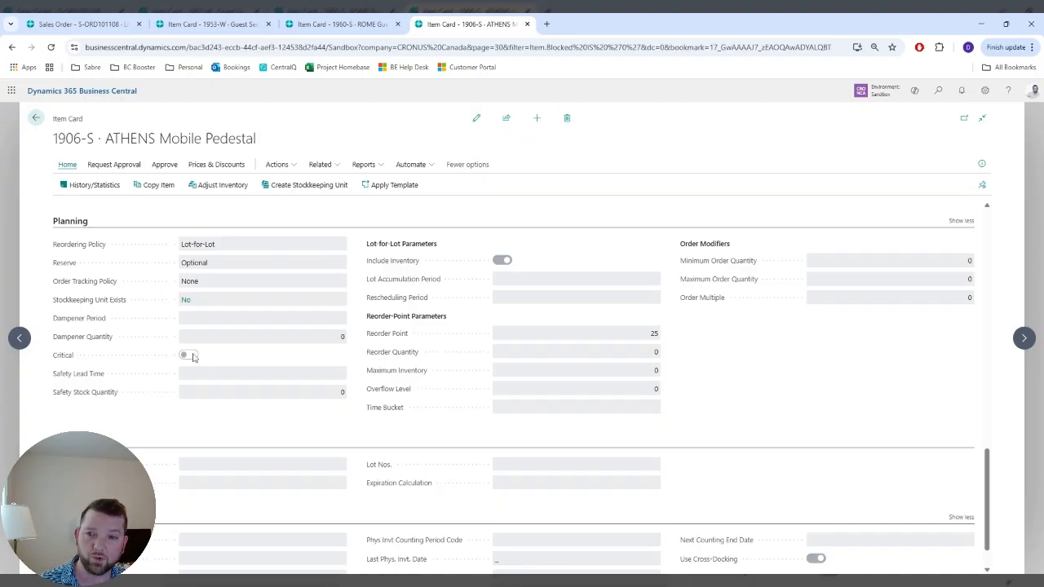
# - Check the Available-to-Promise calculation in the order promising lines of sales order S-ORD101108, and close them without accepting
pyautogui.click(82, 24)
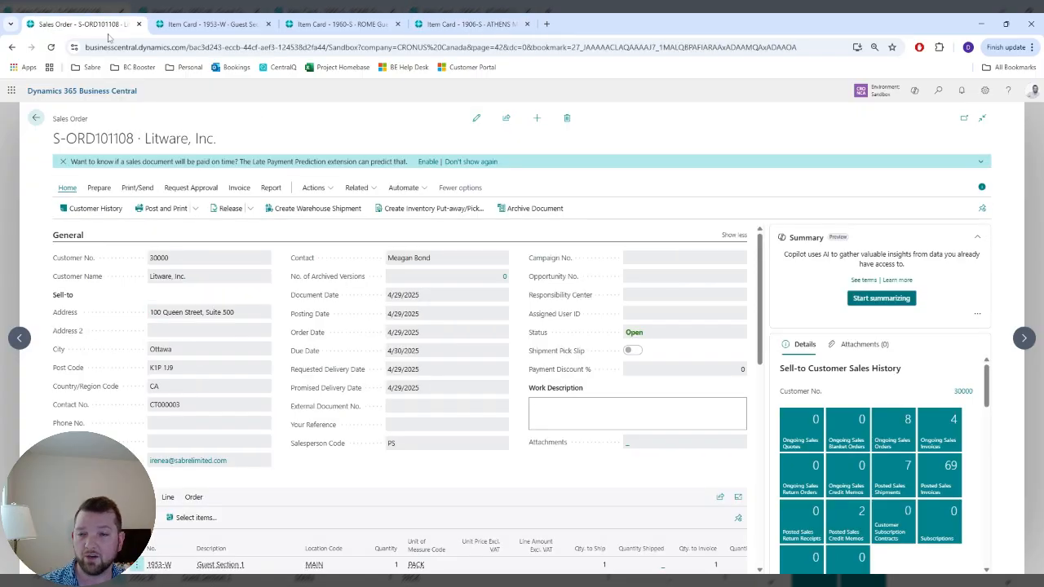
pyautogui.click(320, 190)
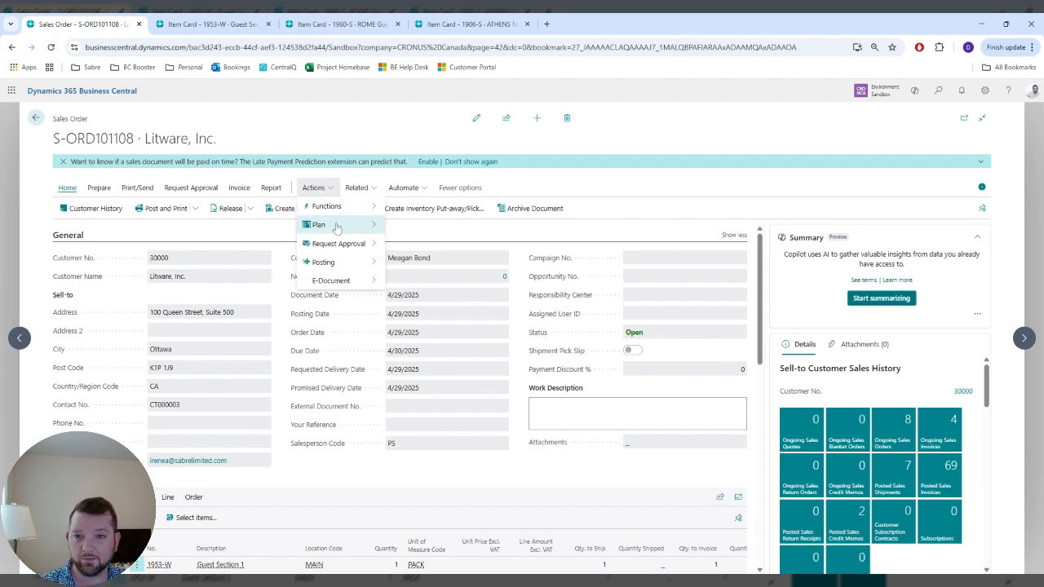
pyautogui.moveTo(351, 225)
pyautogui.click(419, 227)
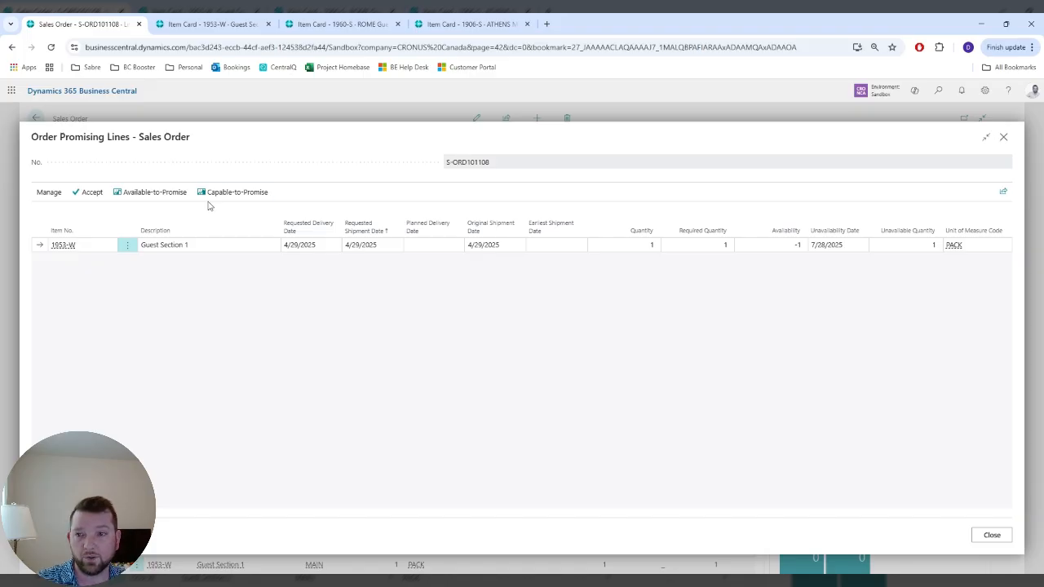
pyautogui.click(166, 196)
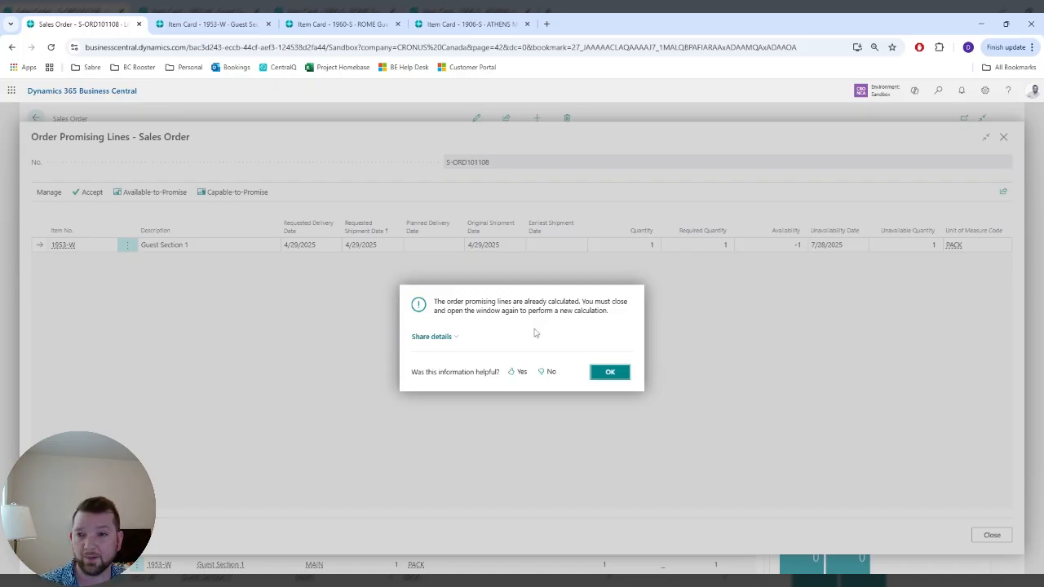
pyautogui.click(617, 373)
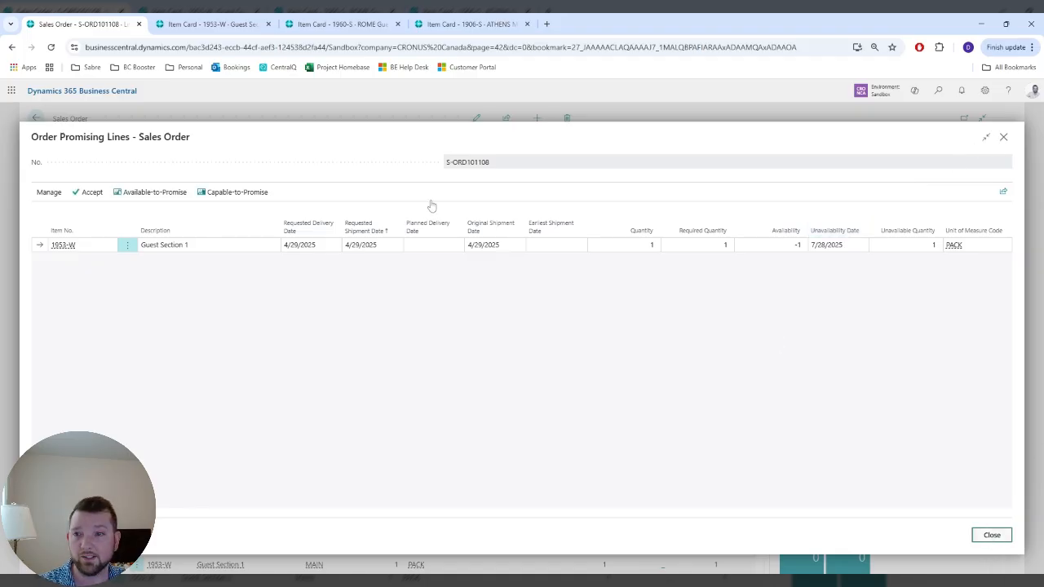
pyautogui.press('Escape')
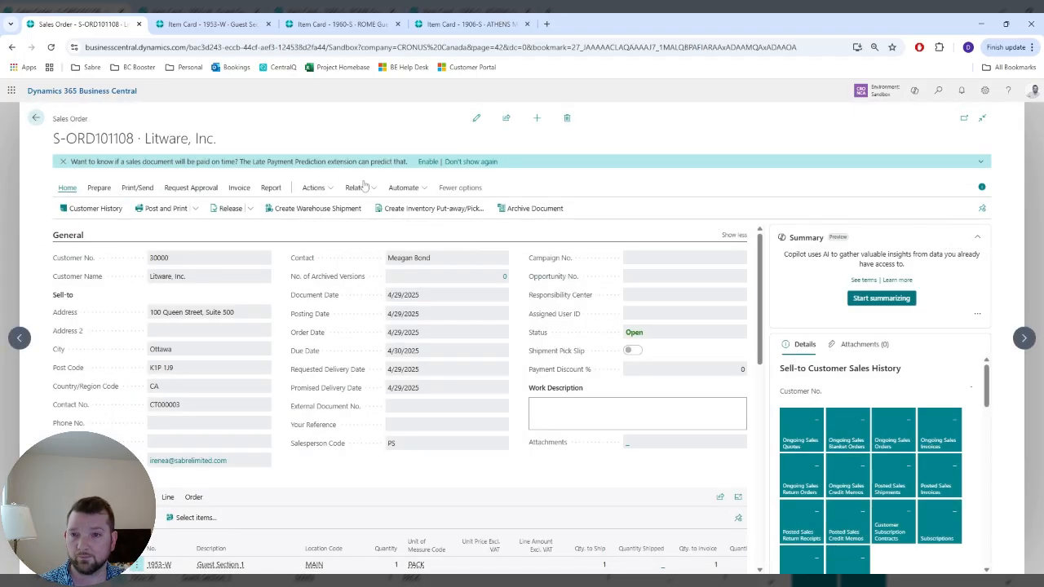
# - Reopen order promising for the sales order and calculate the Capable-to-Promise dates for Guest Section 1
pyautogui.click(323, 190)
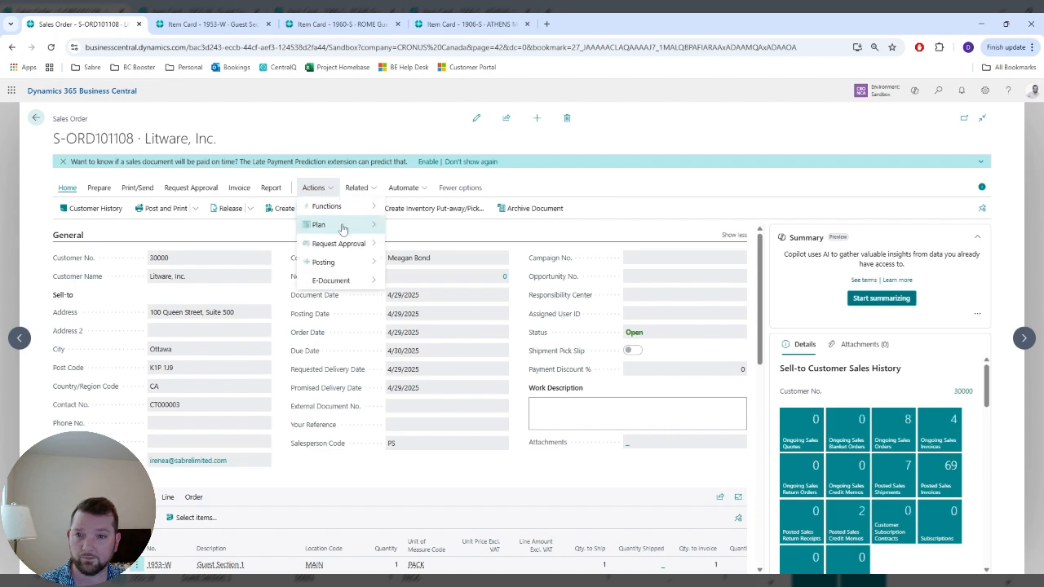
pyautogui.moveTo(343, 226)
pyautogui.click(458, 244)
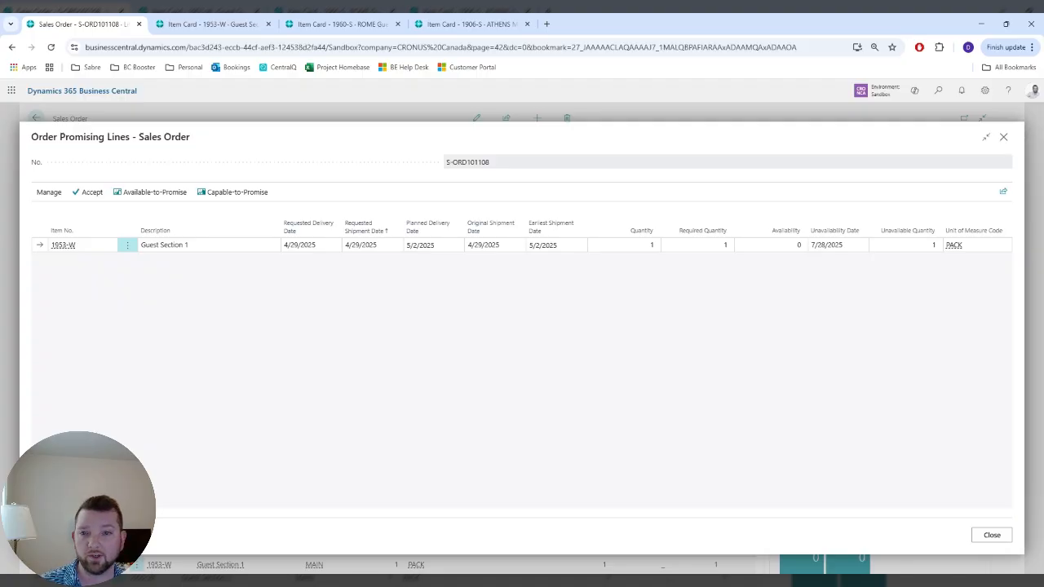
# - Check the Guest Section 1 lead time and the component item cards, and close the order promising lines without accepting
pyautogui.click(244, 18)
pyautogui.click(253, 329)
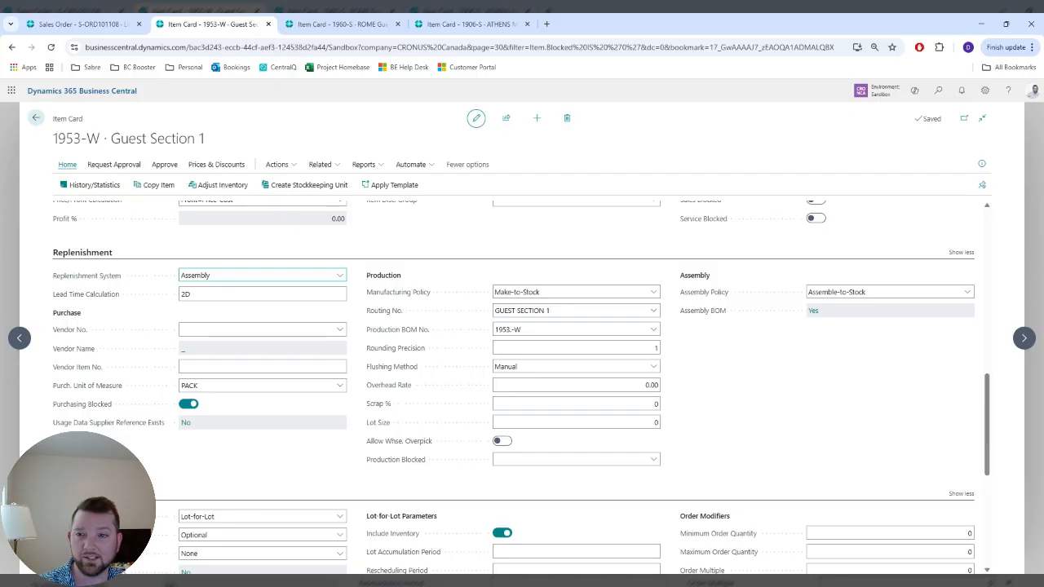
pyautogui.click(350, 25)
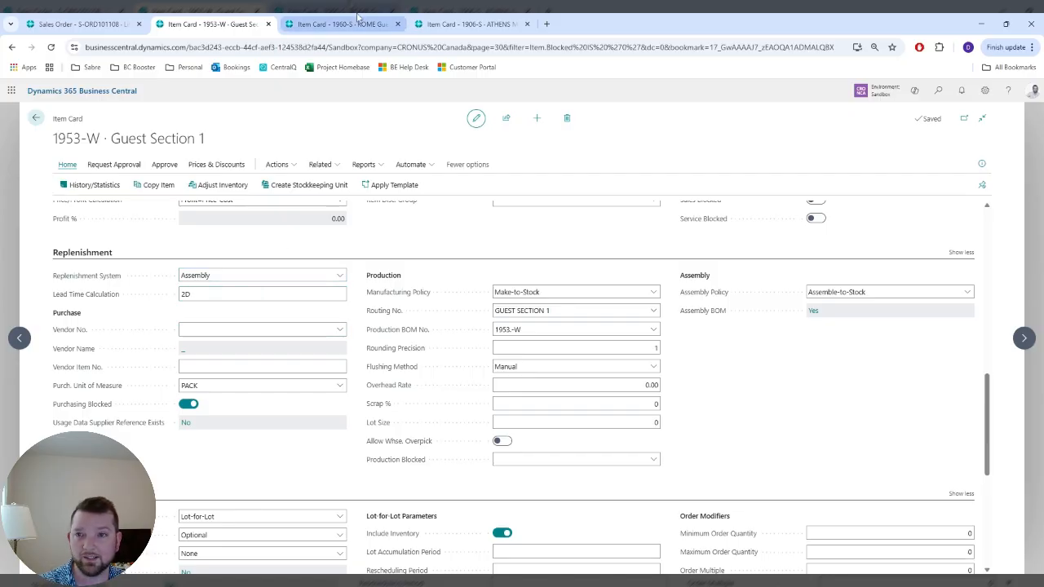
pyautogui.click(451, 20)
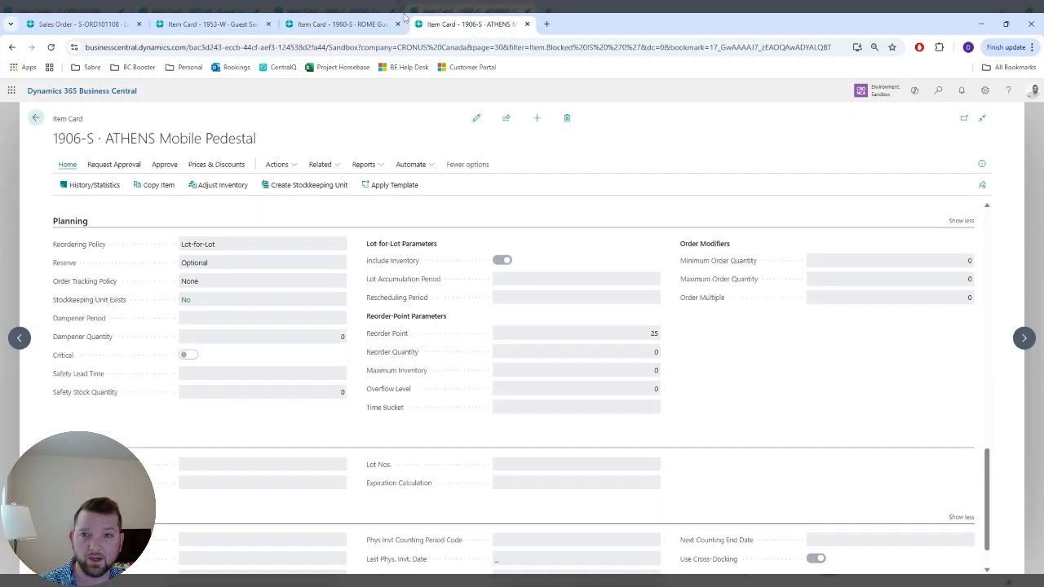
pyautogui.click(205, 20)
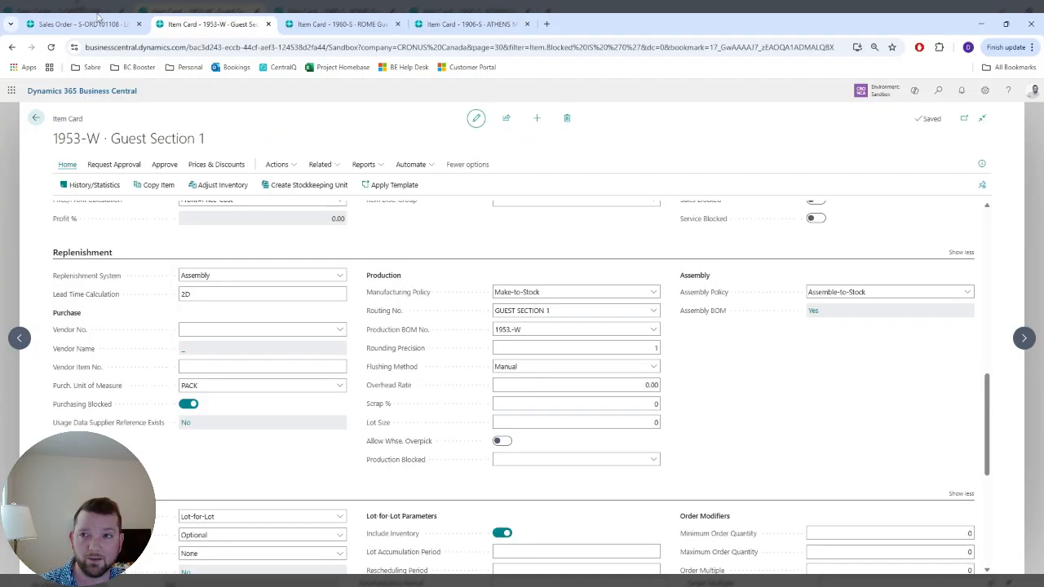
pyautogui.click(98, 24)
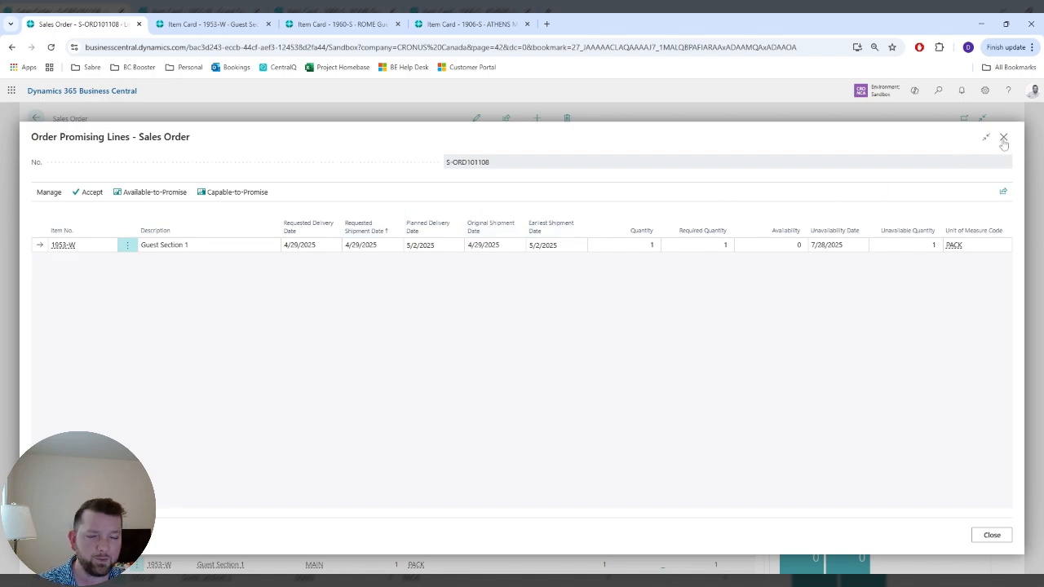
pyautogui.press('Escape')
# - Turn on the Critical planning setting for component 1960-S ROME Guest Chair
pyautogui.click(220, 24)
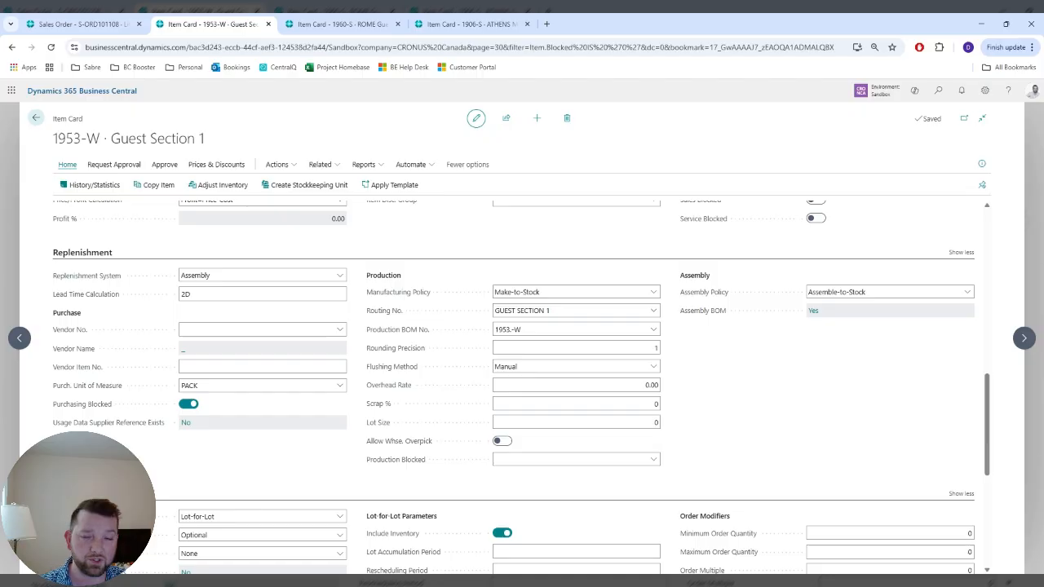
pyautogui.click(336, 24)
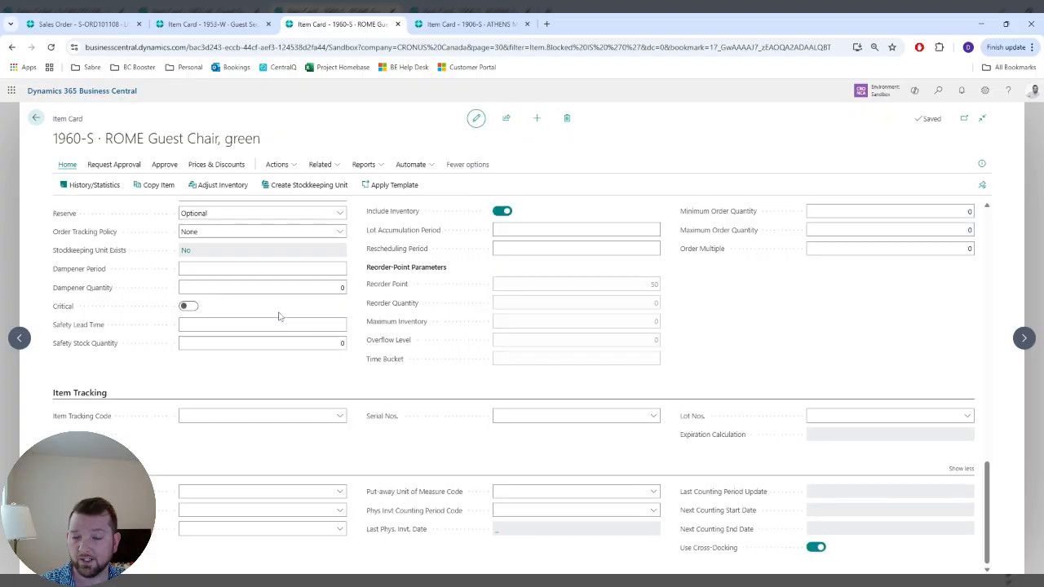
pyautogui.click(189, 306)
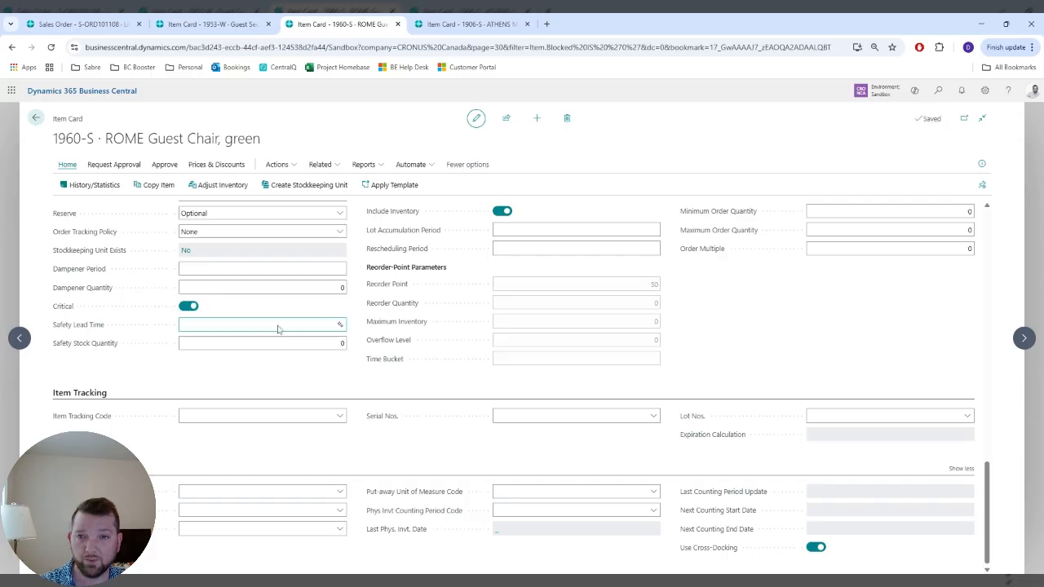
# - Check the guest chair's replenishment system and lead time calculation, and reload its item card
pyautogui.scroll(1, 277, 331)
pyautogui.scroll(1, 295, 393)
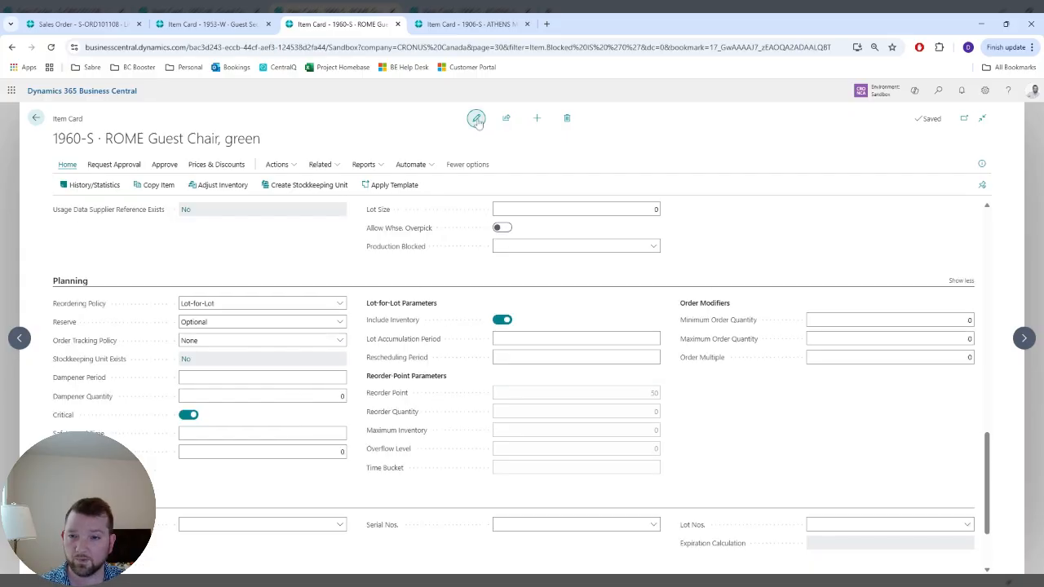
pyautogui.scroll(1, 272, 396)
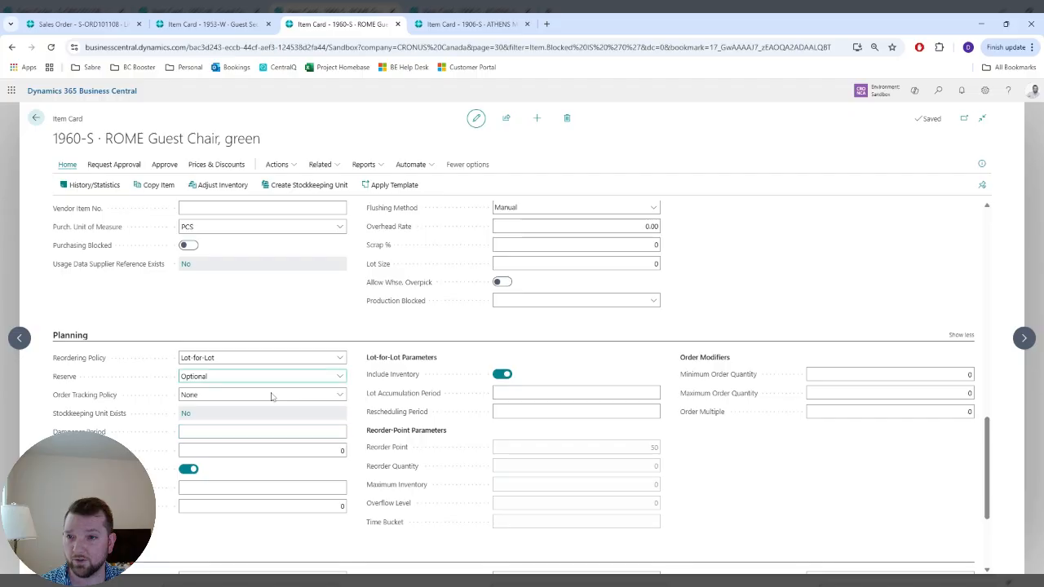
pyautogui.scroll(3, 272, 396)
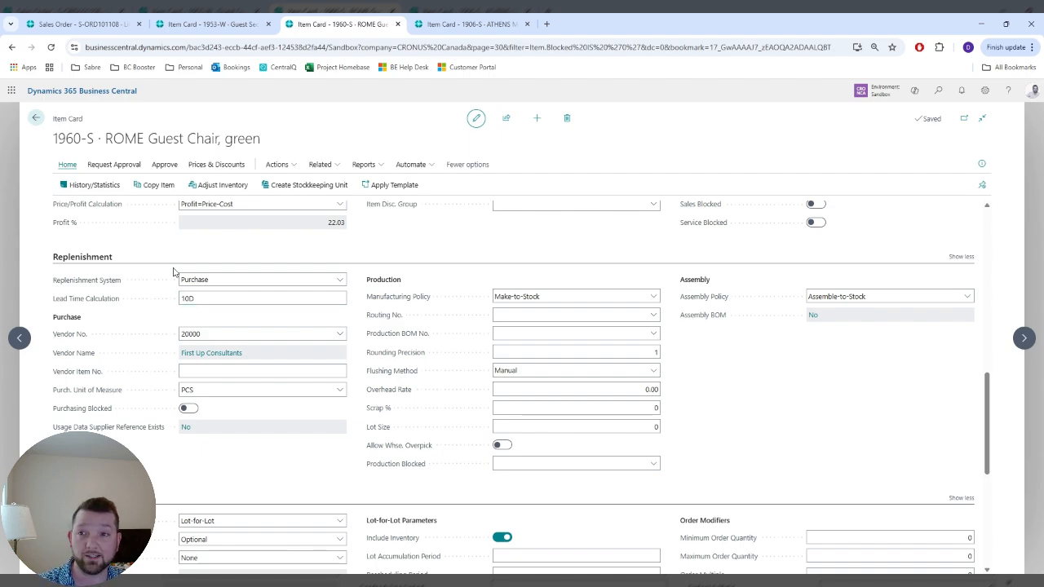
pyautogui.click(51, 47)
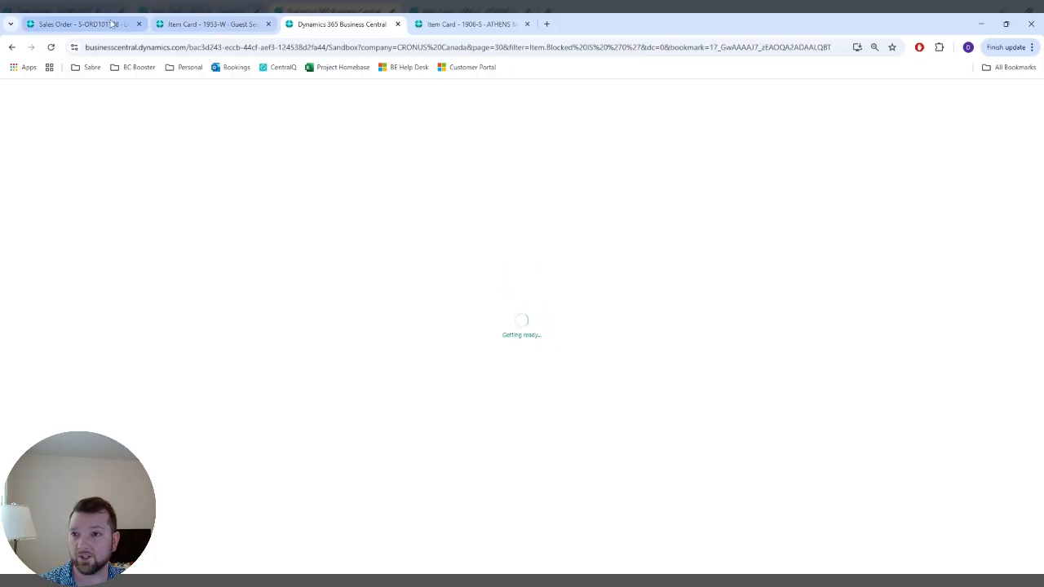
# - Recalculate the Capable-to-Promise dates for the Guest Section 1 line in the sales order's order promising lines
pyautogui.click(86, 23)
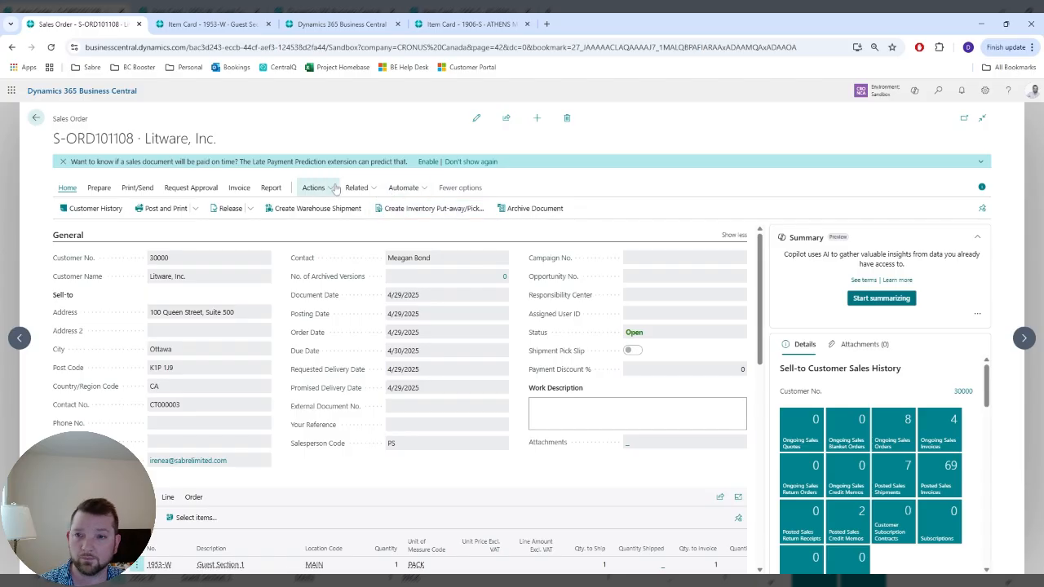
pyautogui.click(313, 188)
pyautogui.moveTo(348, 226)
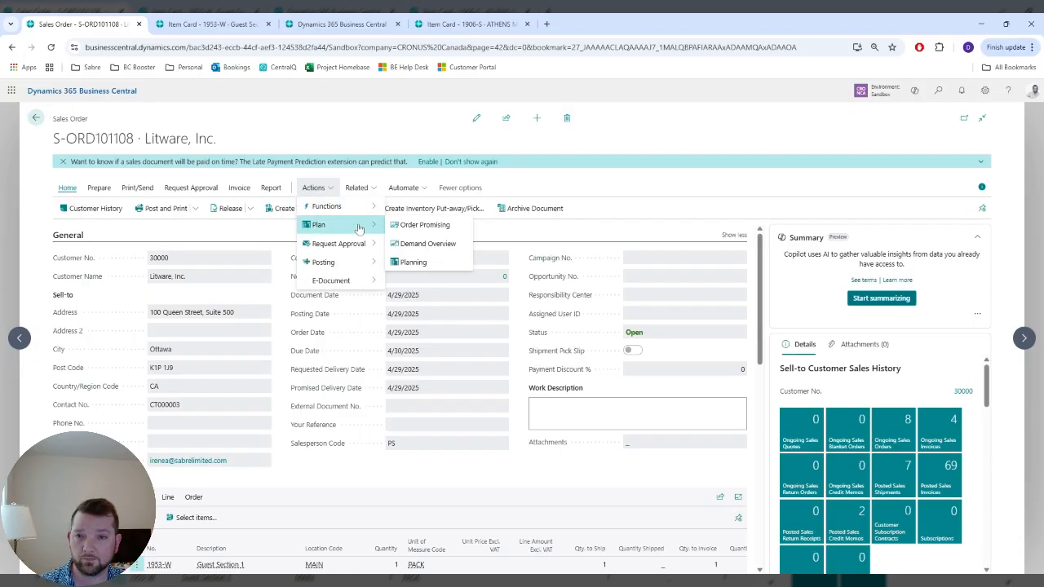
pyautogui.click(457, 262)
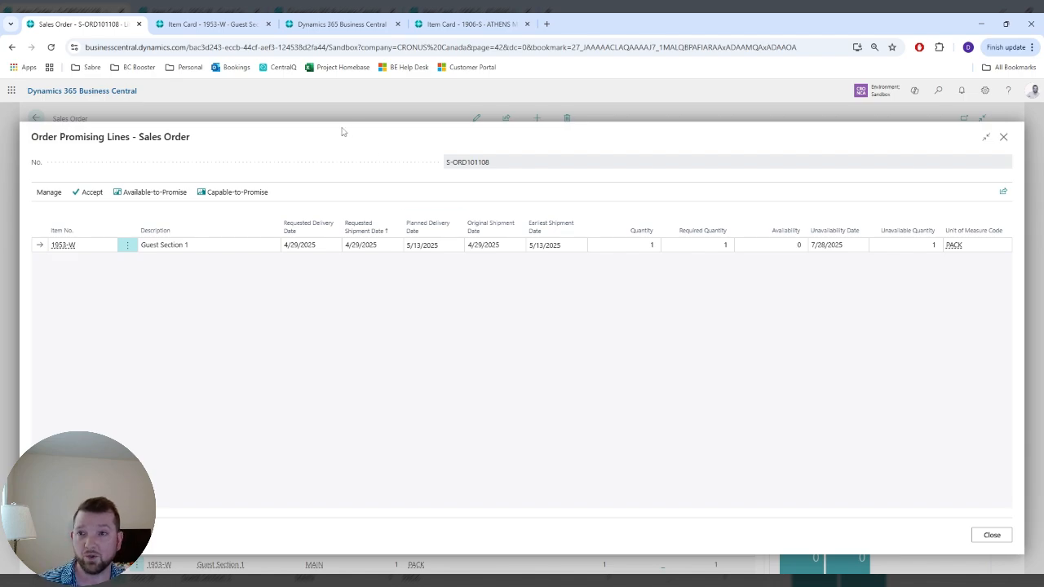
# - Set the Guest Section 1 item's replenishment system to Prod. Order after rechecking the order promising lines
pyautogui.click(229, 24)
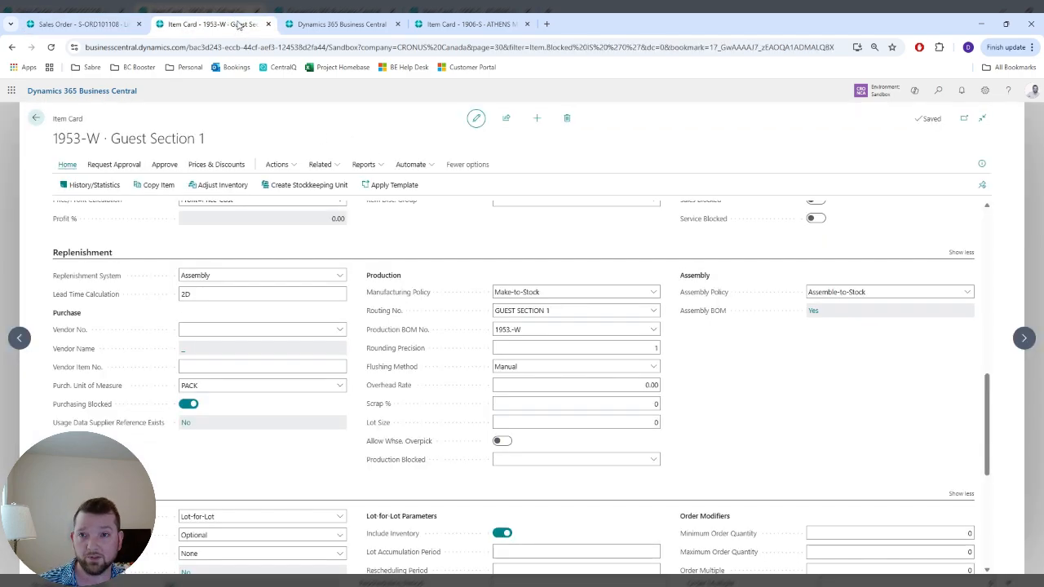
pyautogui.click(341, 24)
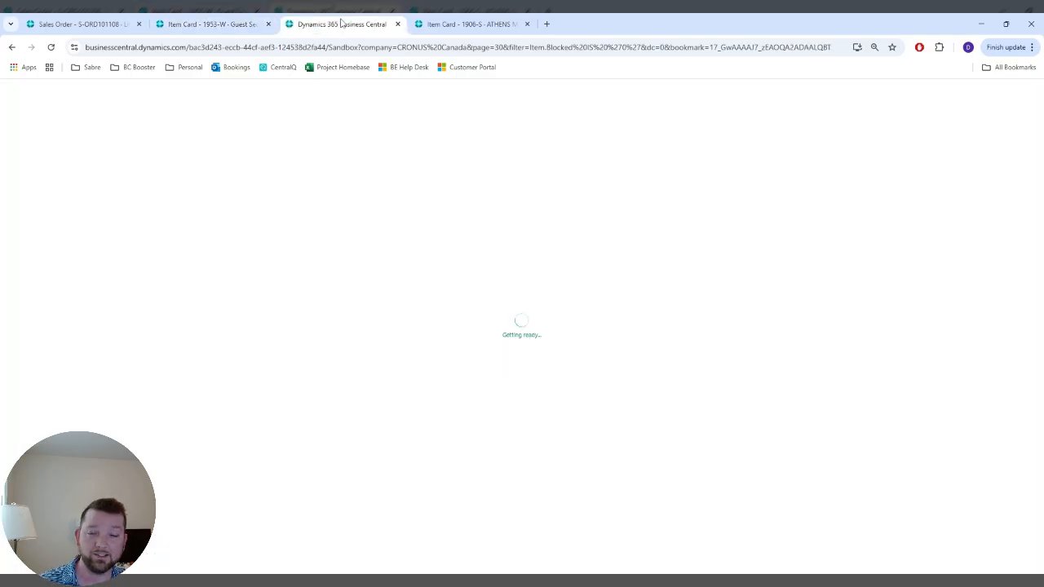
pyautogui.click(223, 25)
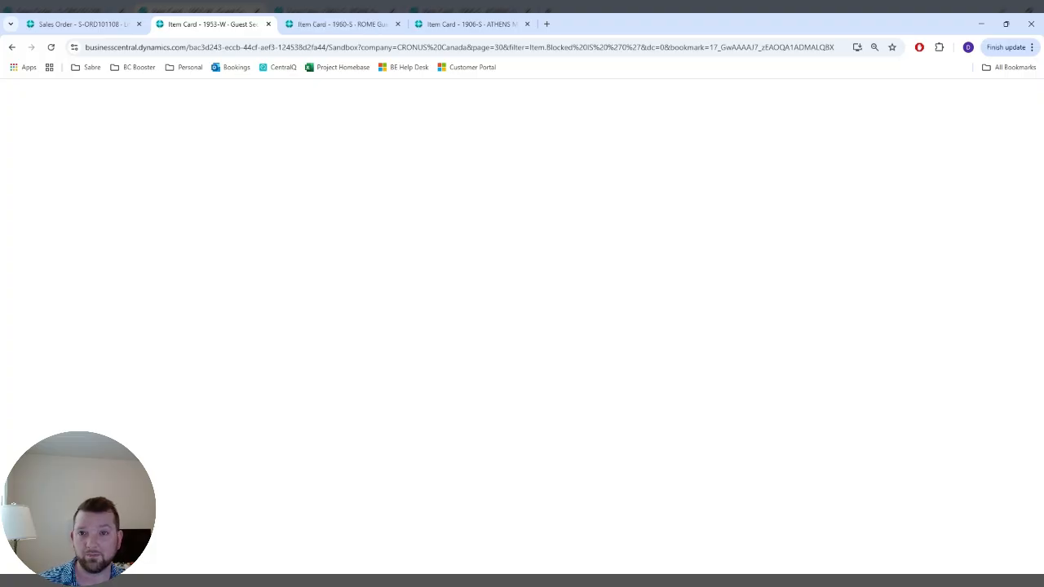
pyautogui.click(89, 27)
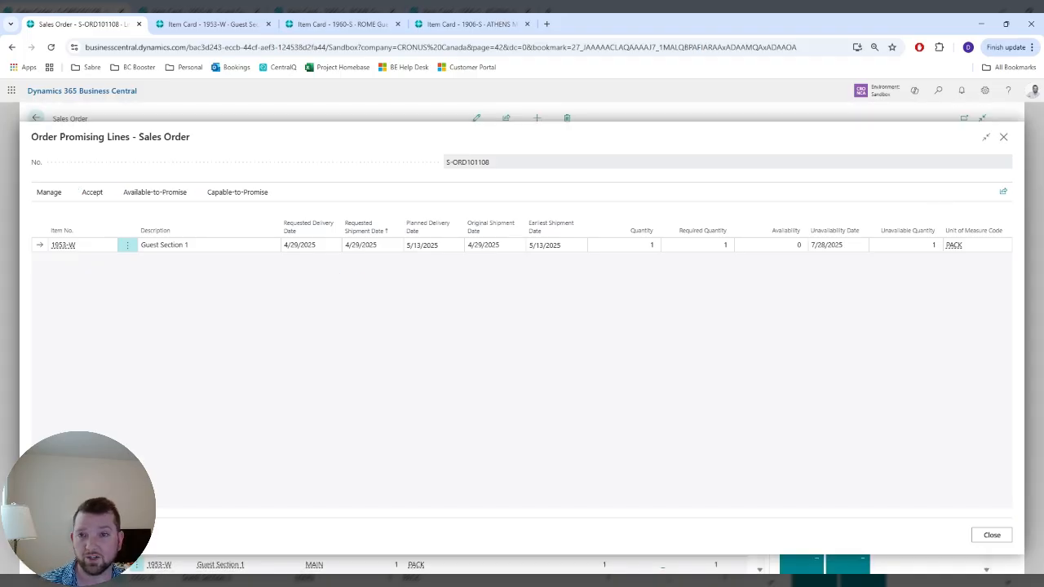
pyautogui.click(200, 22)
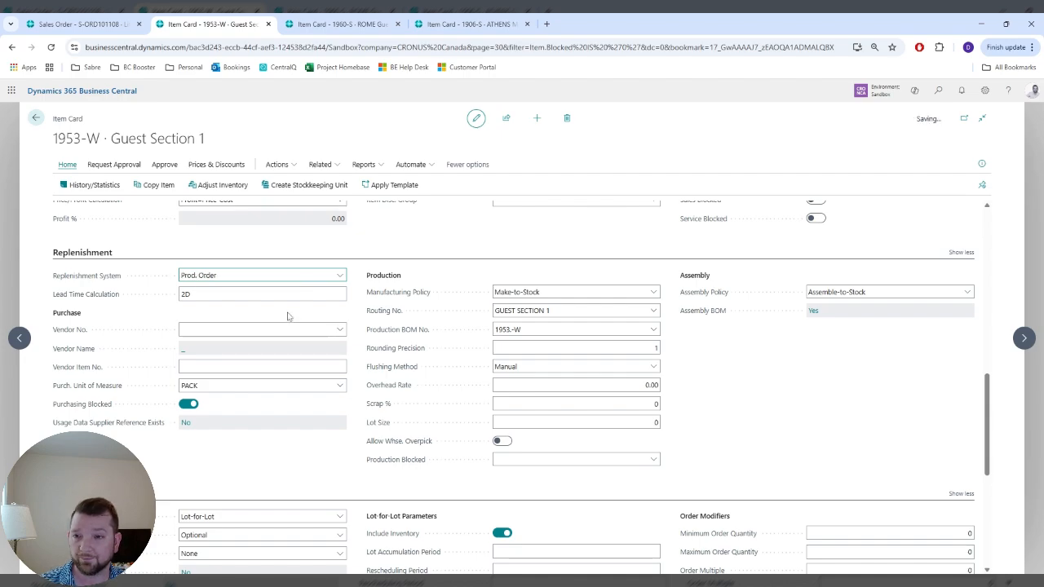
# - Turn off the Critical planning setting for component 1960-S ROME Guest Chair and reload its item card
pyautogui.click(352, 26)
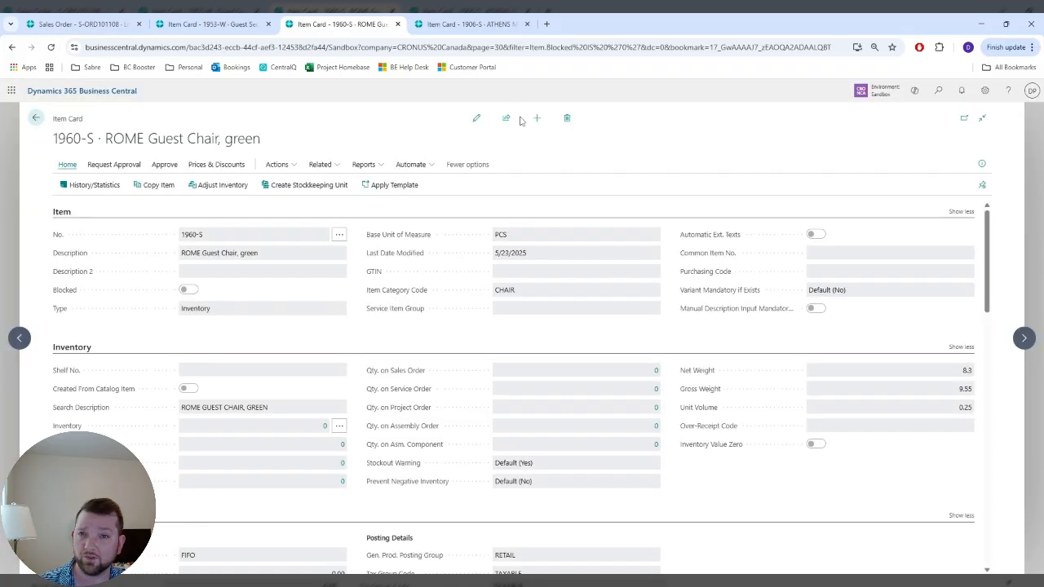
pyautogui.click(476, 119)
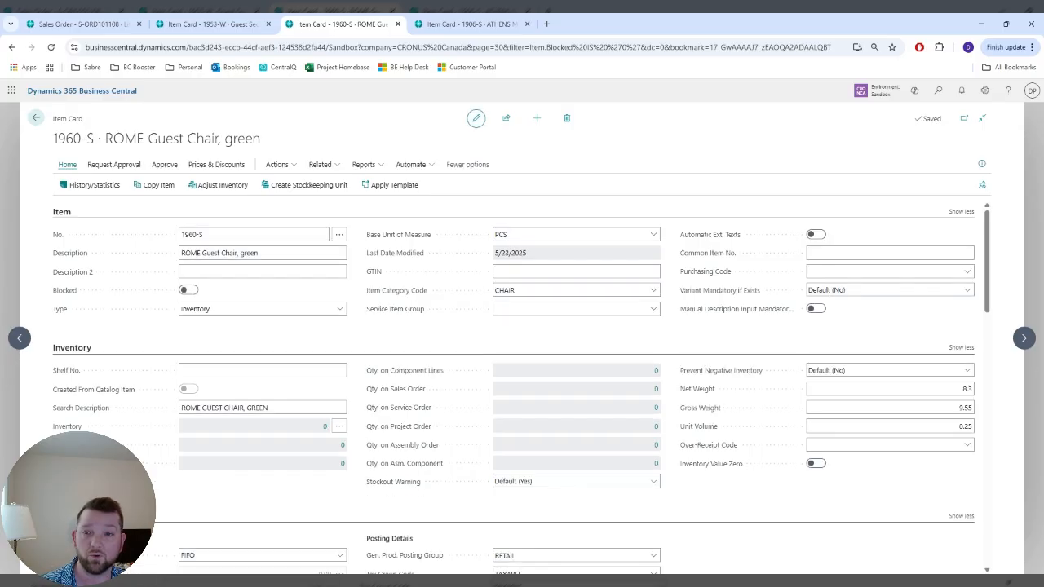
pyautogui.scroll(-3, 264, 380)
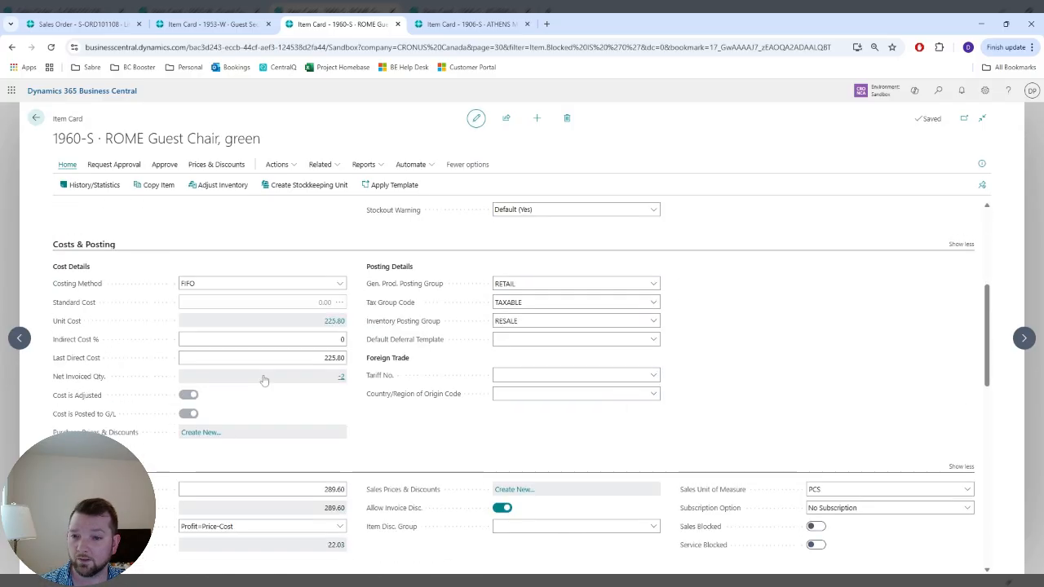
pyautogui.scroll(-3, 264, 380)
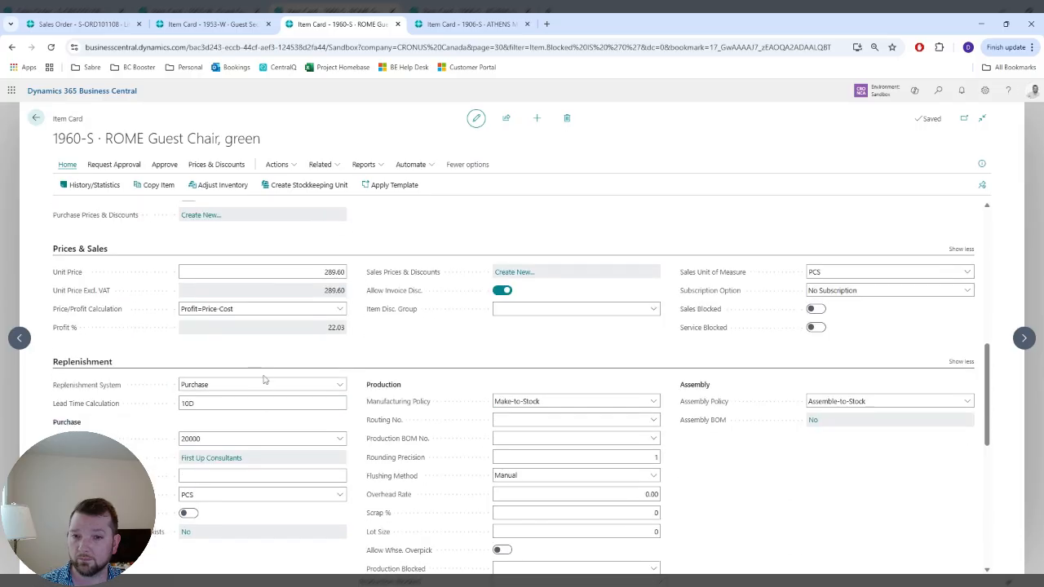
pyautogui.scroll(-5, 288, 377)
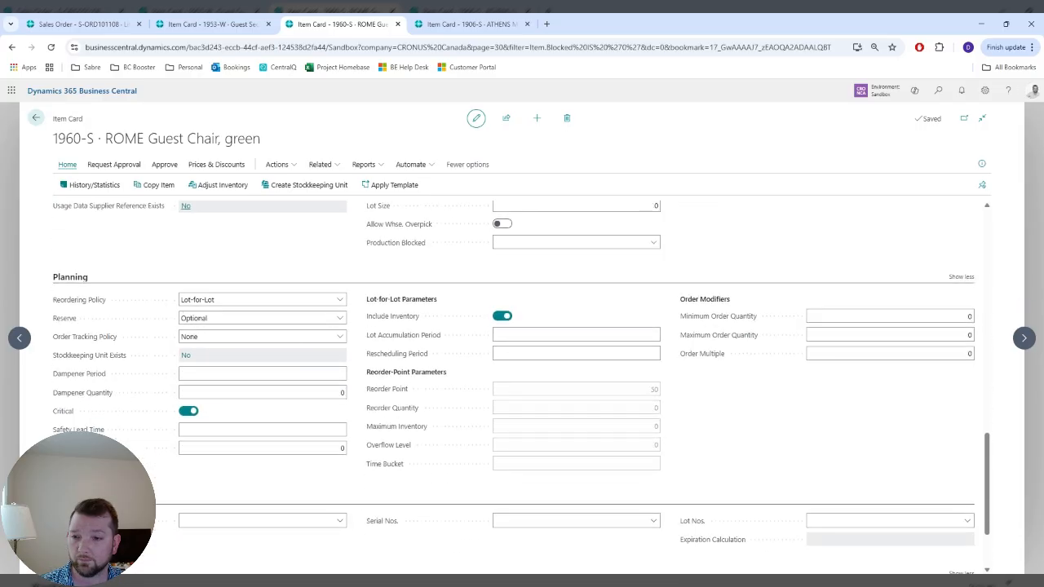
pyautogui.click(308, 429)
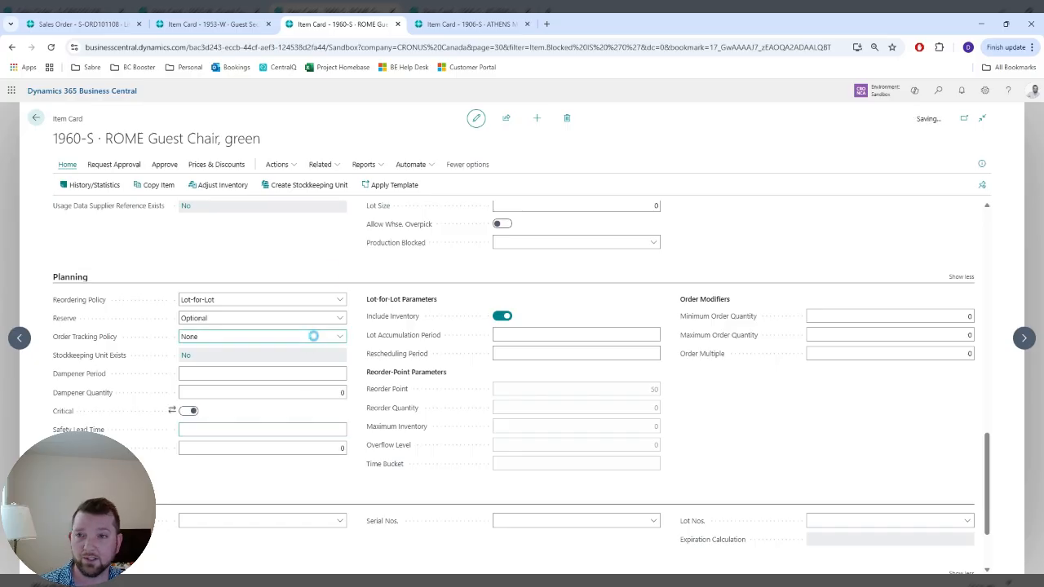
pyautogui.click(51, 47)
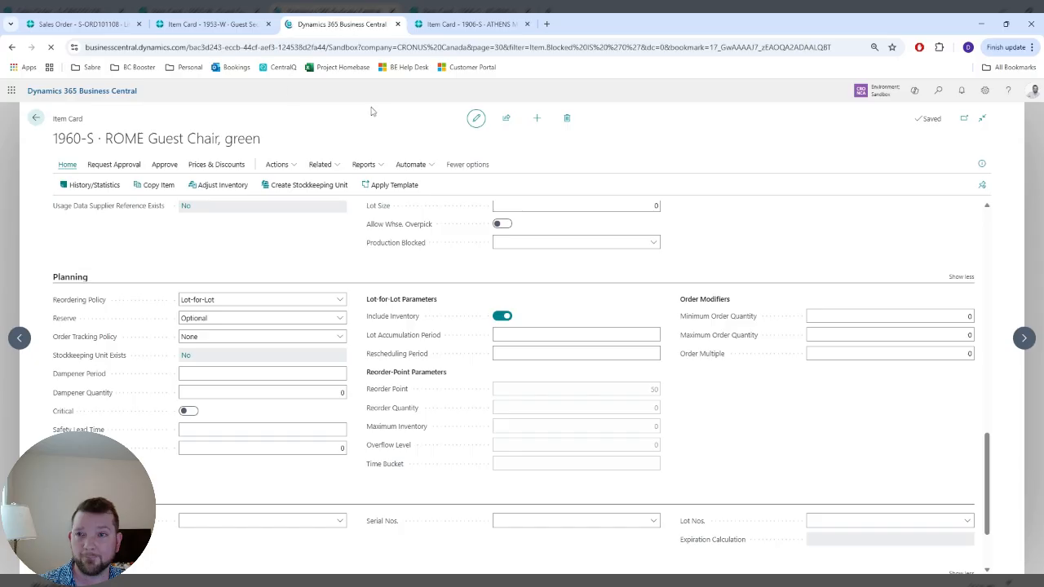
# - Check the lead time calculation on the Guest Section 1 item card and open the details of its assigned routing
pyautogui.click(204, 24)
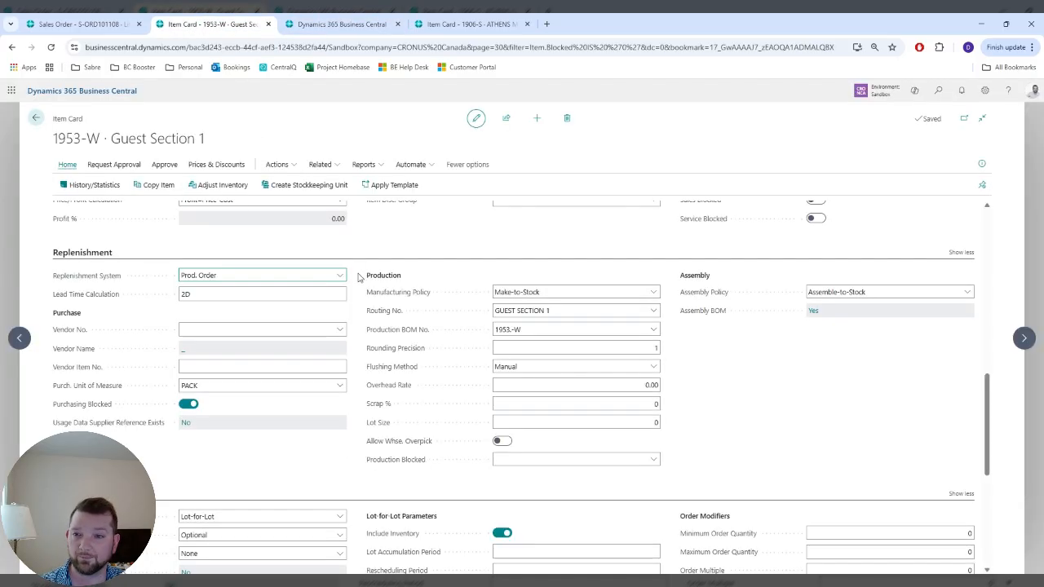
pyautogui.scroll(1, 402, 279)
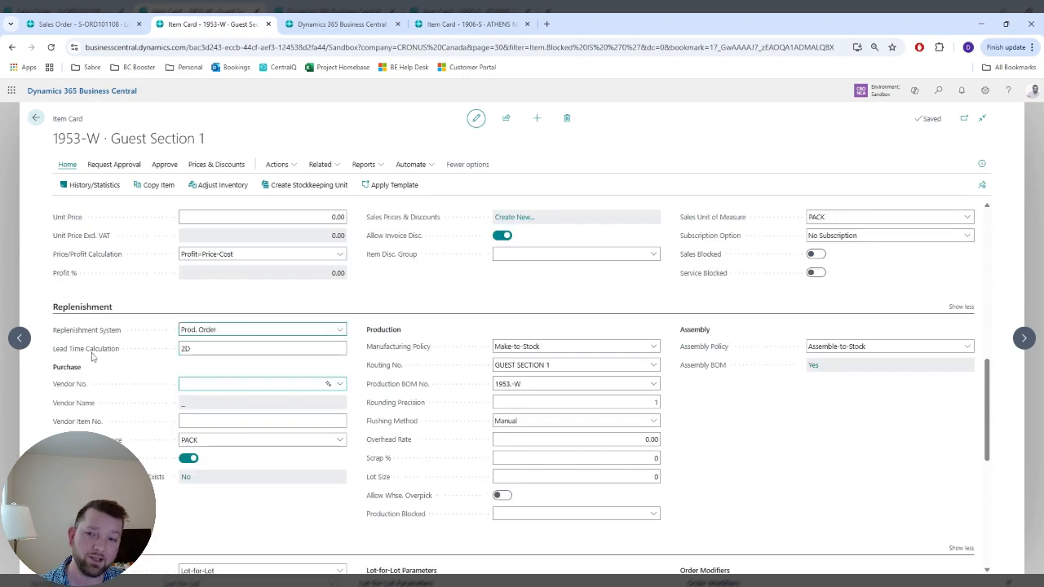
pyautogui.click(196, 348)
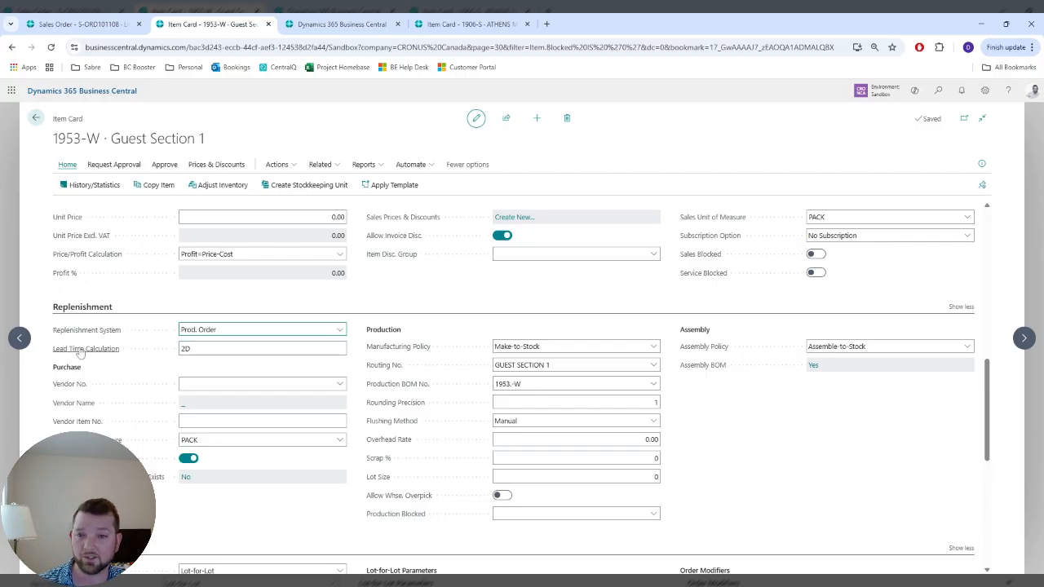
pyautogui.moveTo(79, 350)
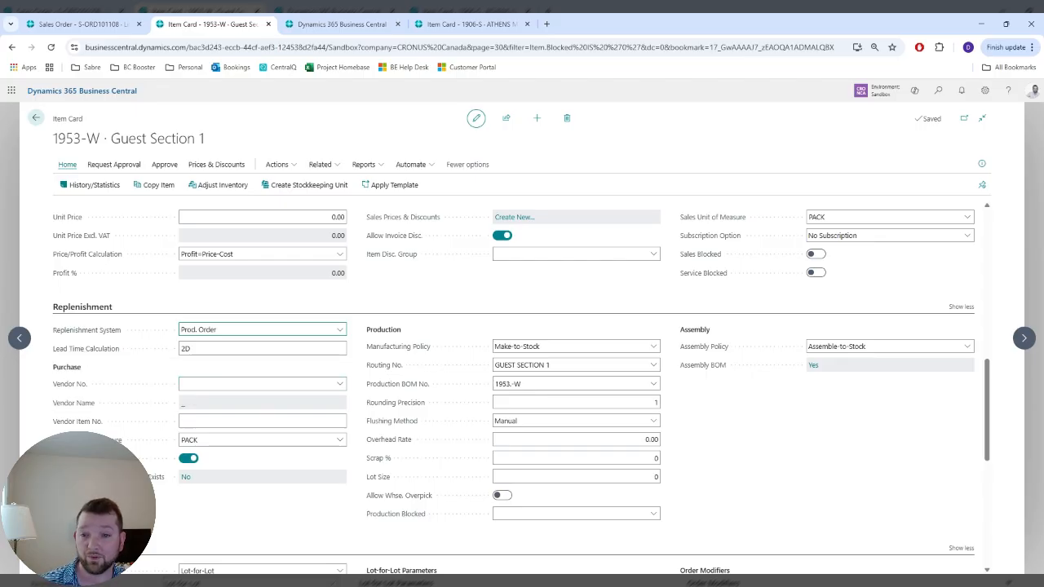
pyautogui.click(655, 367)
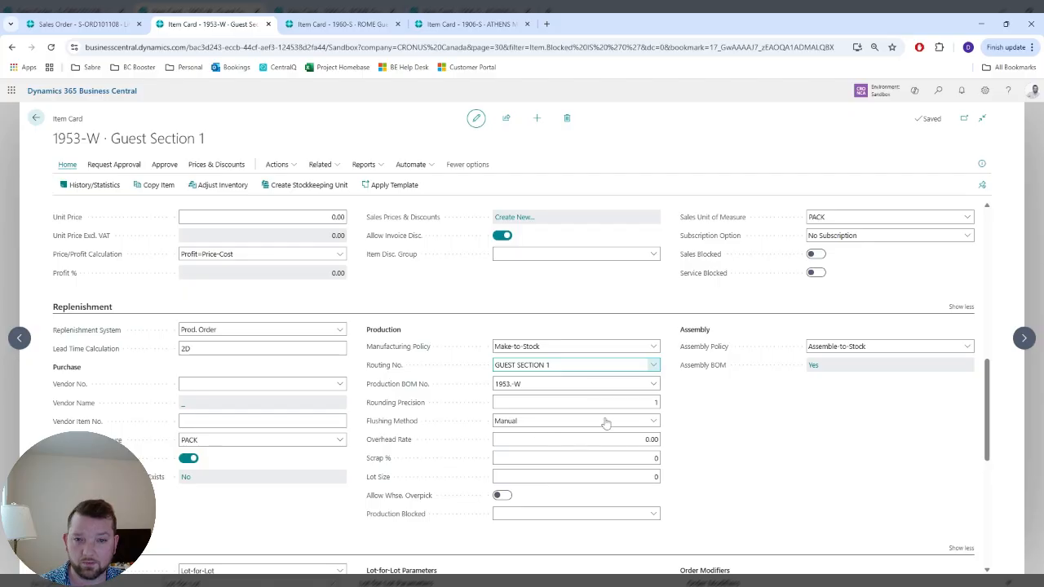
pyautogui.click(653, 367)
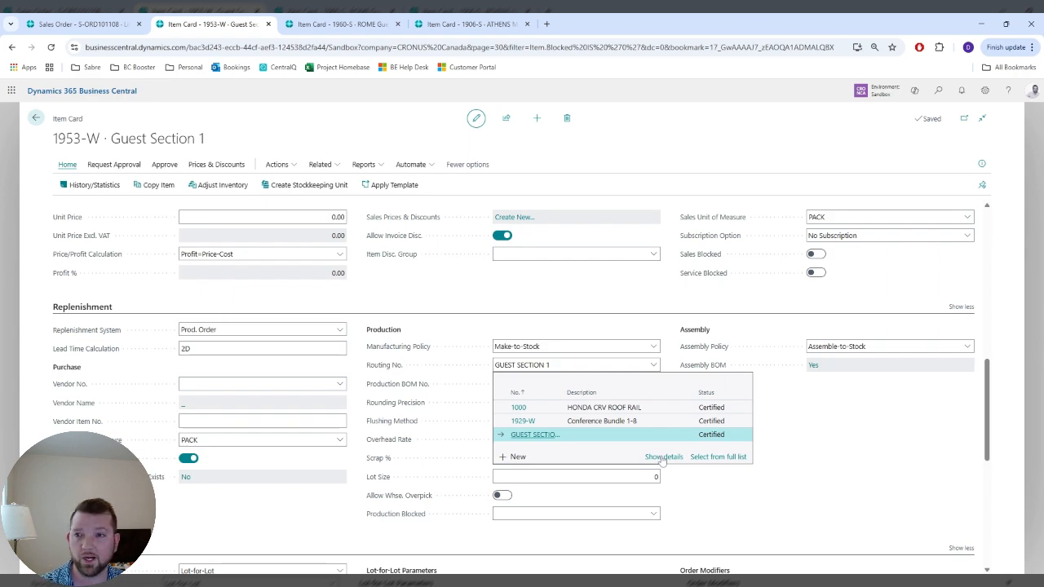
pyautogui.click(662, 457)
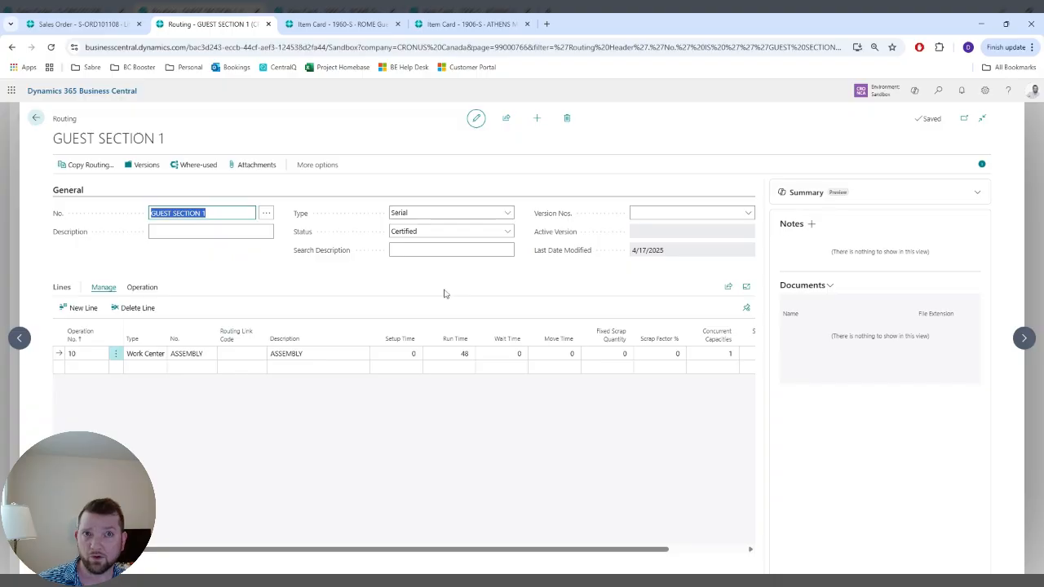
# - Go back to the Guest Section 1 item card from its routing and reload the card
pyautogui.click(106, 24)
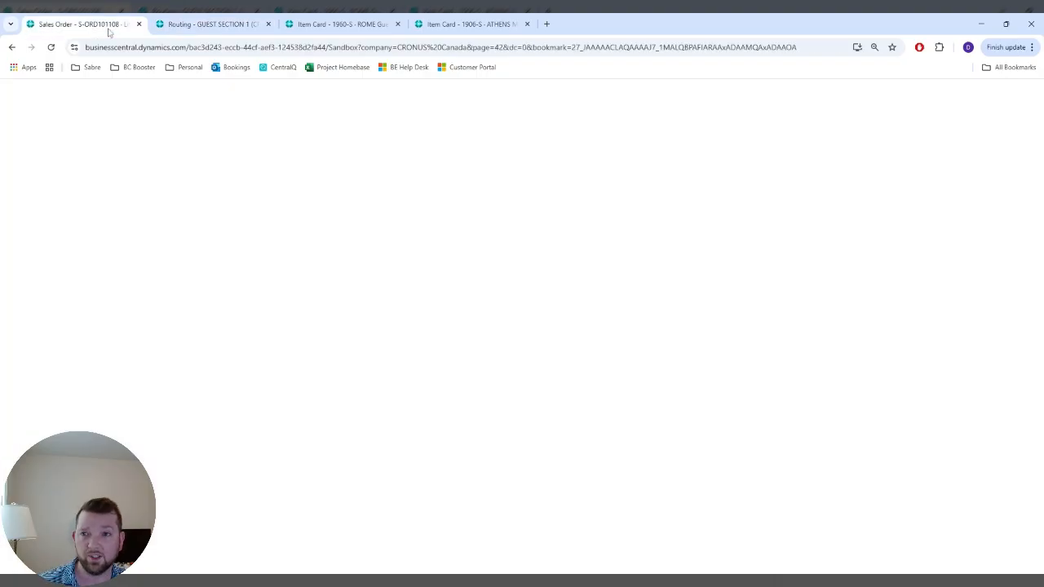
pyautogui.click(205, 25)
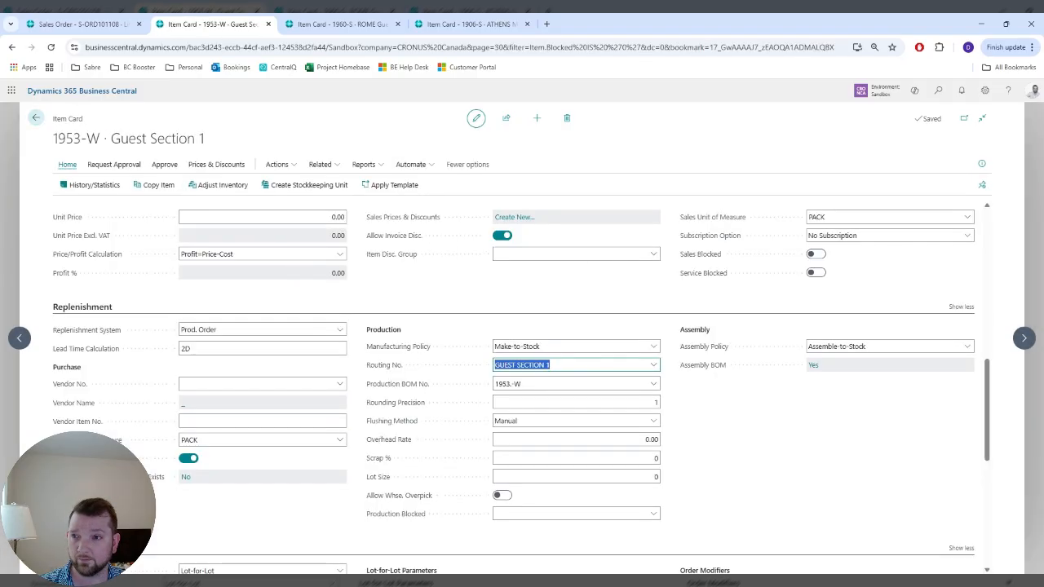
pyautogui.click(50, 47)
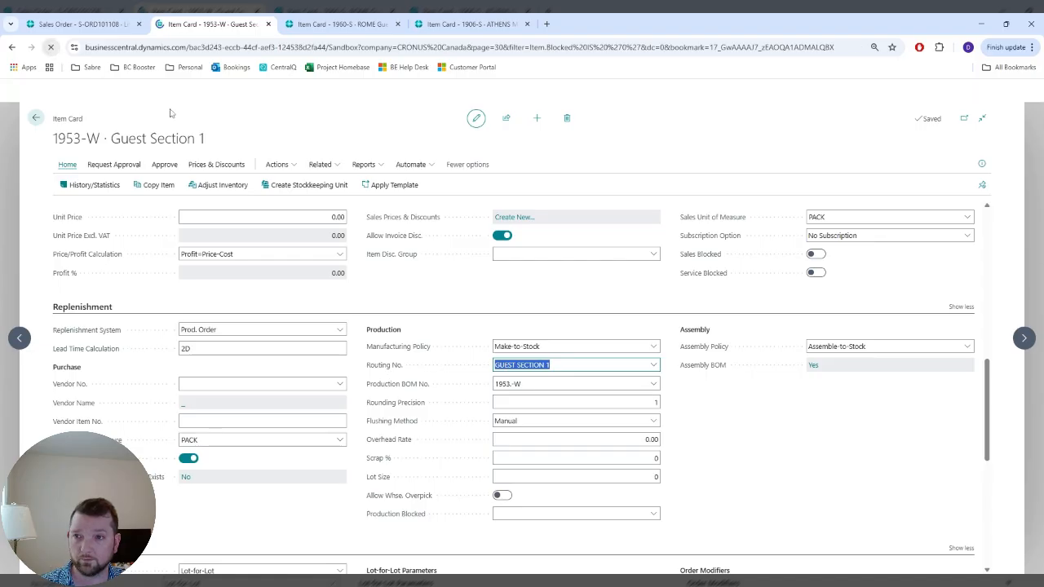
# - Calculate Capable-to-Promise dates for the Guest Section 1 line through the sales order's order promising, and close the lines without accepting
pyautogui.click(98, 24)
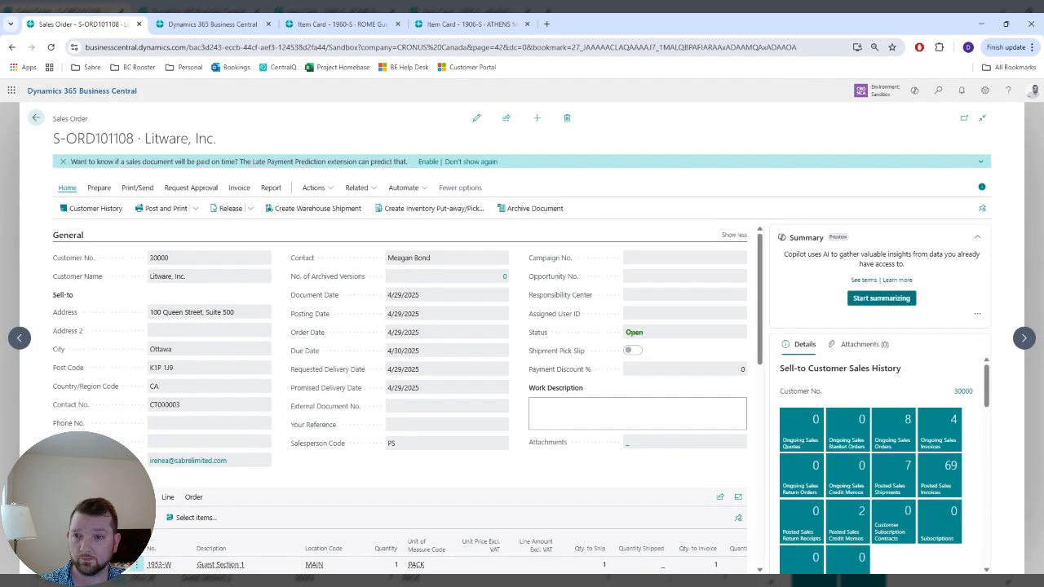
pyautogui.click(326, 195)
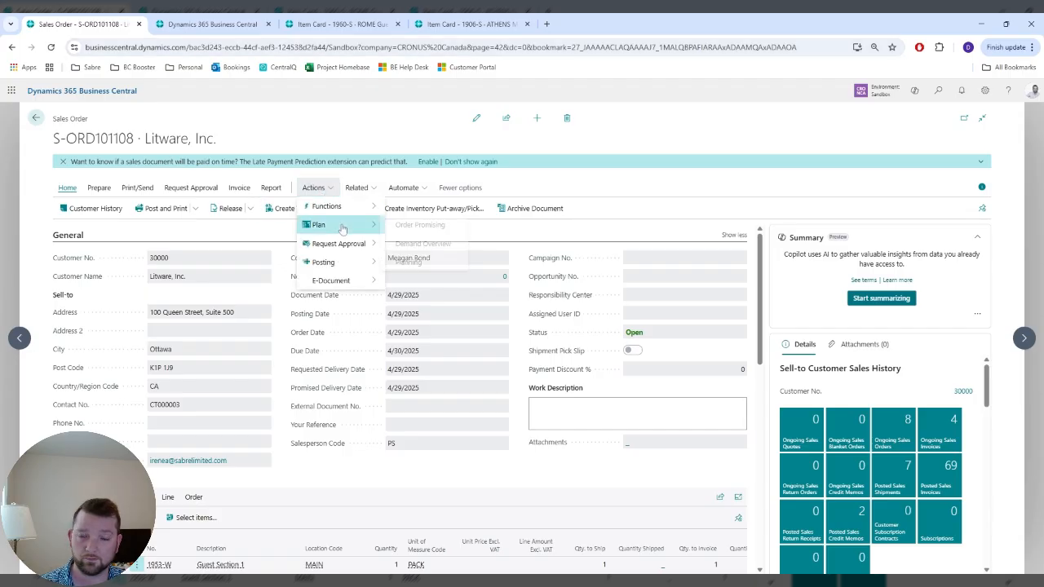
pyautogui.click(487, 289)
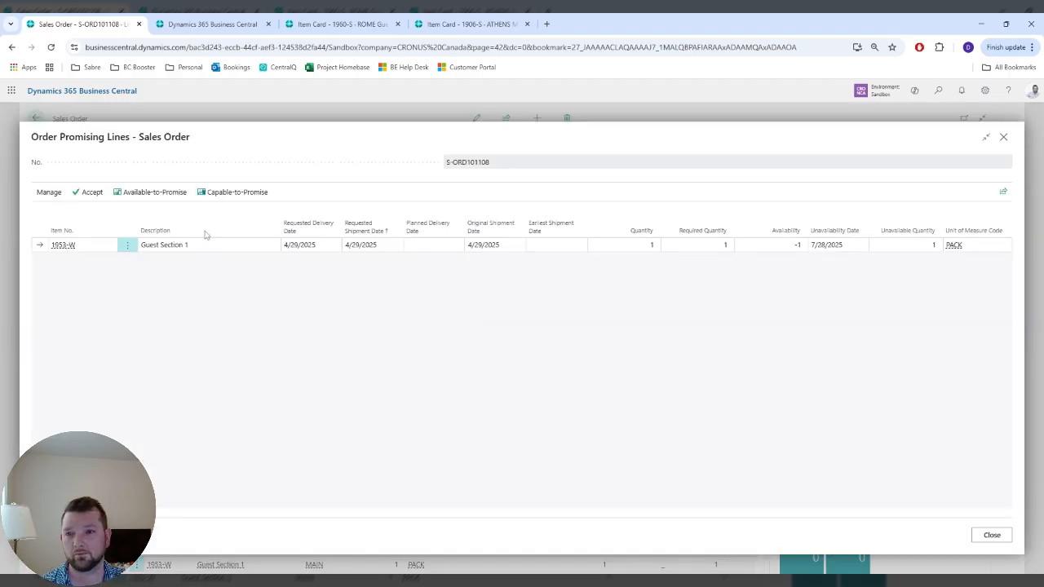
pyautogui.click(221, 194)
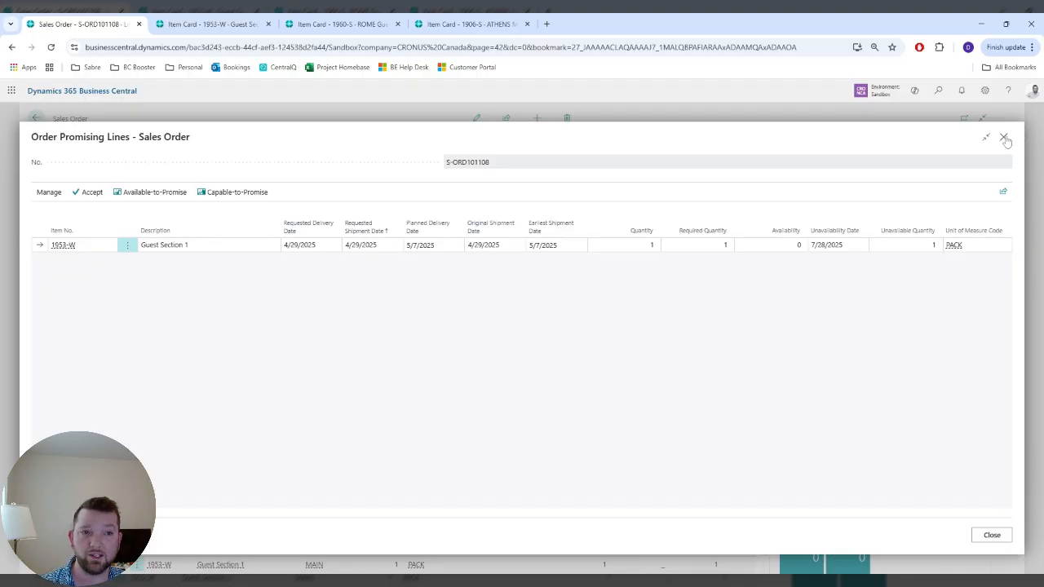
pyautogui.press('Escape')
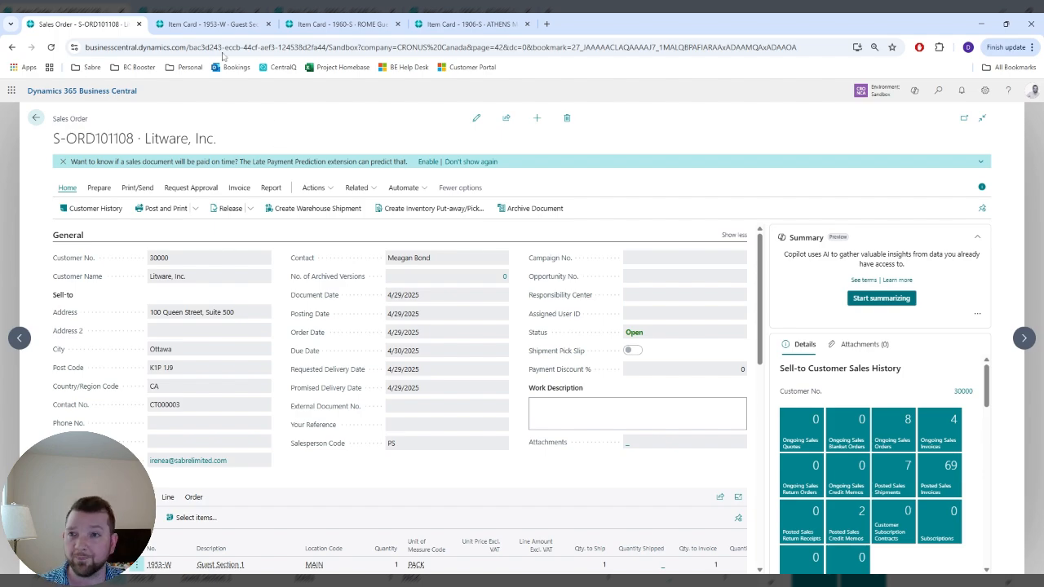
pyautogui.click(213, 25)
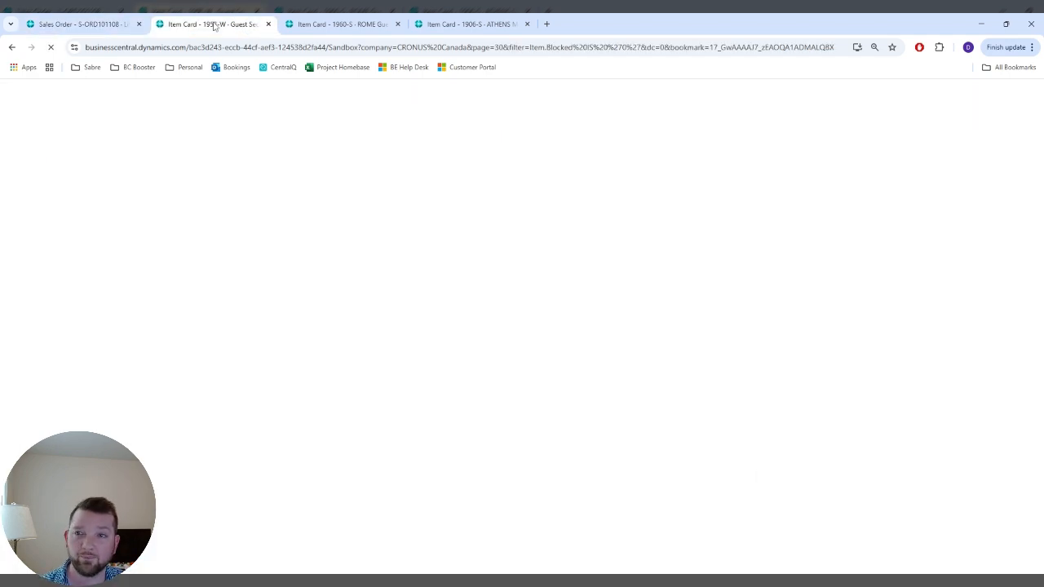
pyautogui.click(99, 25)
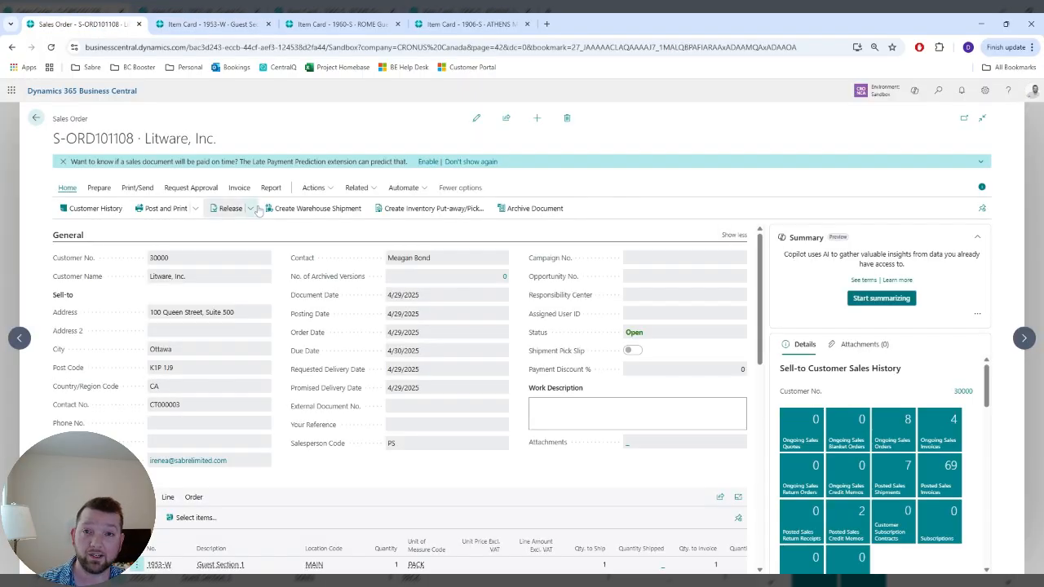